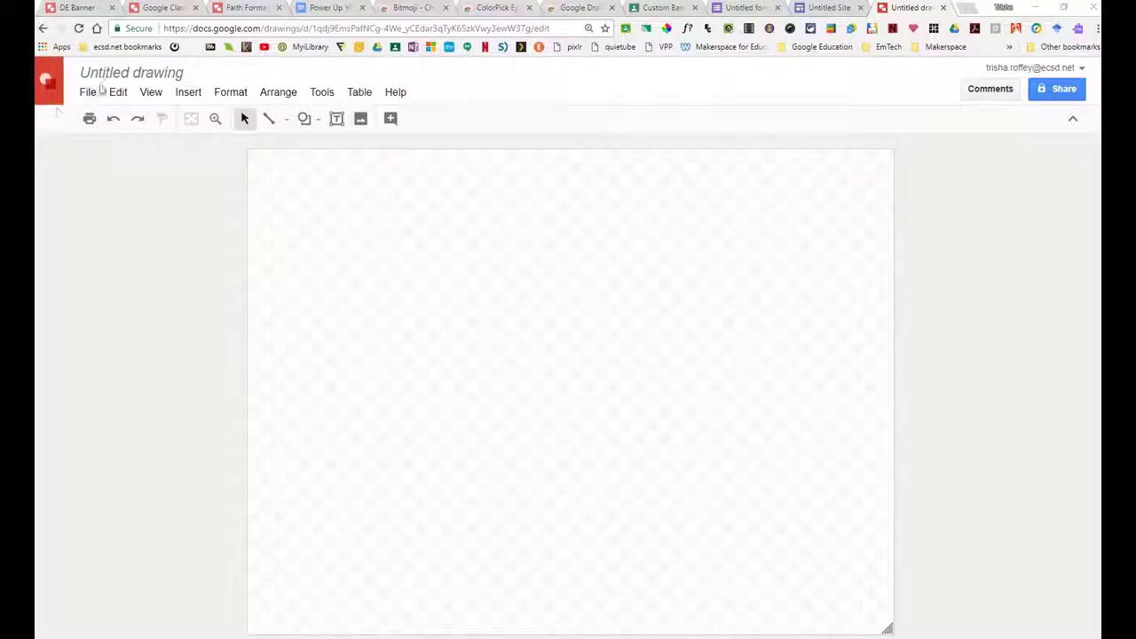
- Switch to the Custom Banner class in Google Classroom and browse its theme gallery, closing it without choosing a theme
{"action": "left_click", "coordinate": [661, 8]}
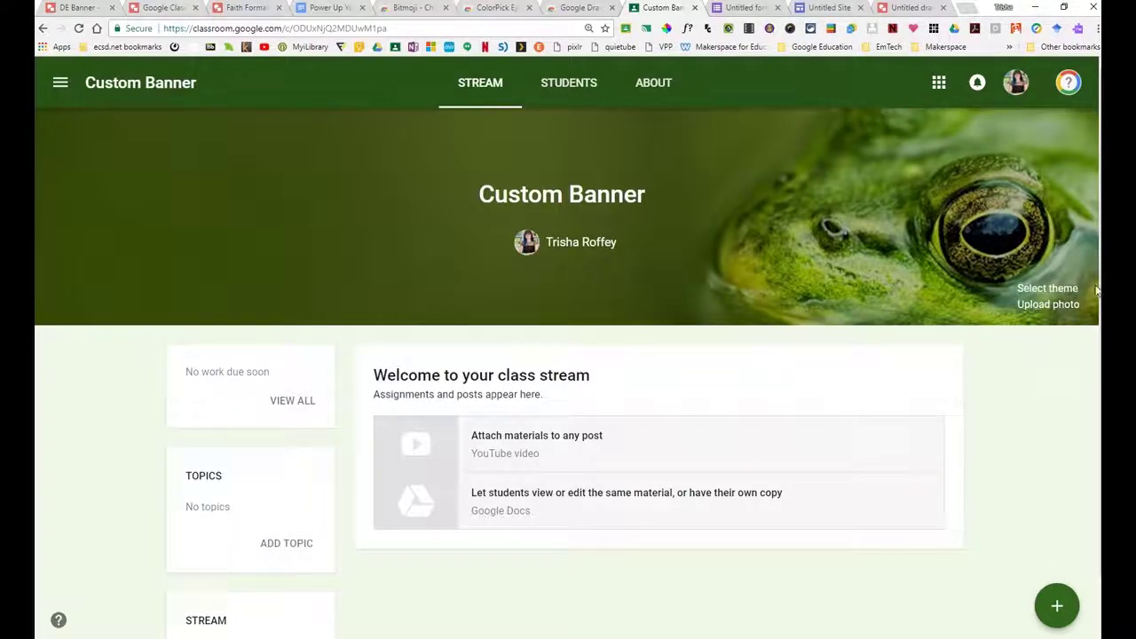
{"action": "left_click", "coordinate": [1045, 289]}
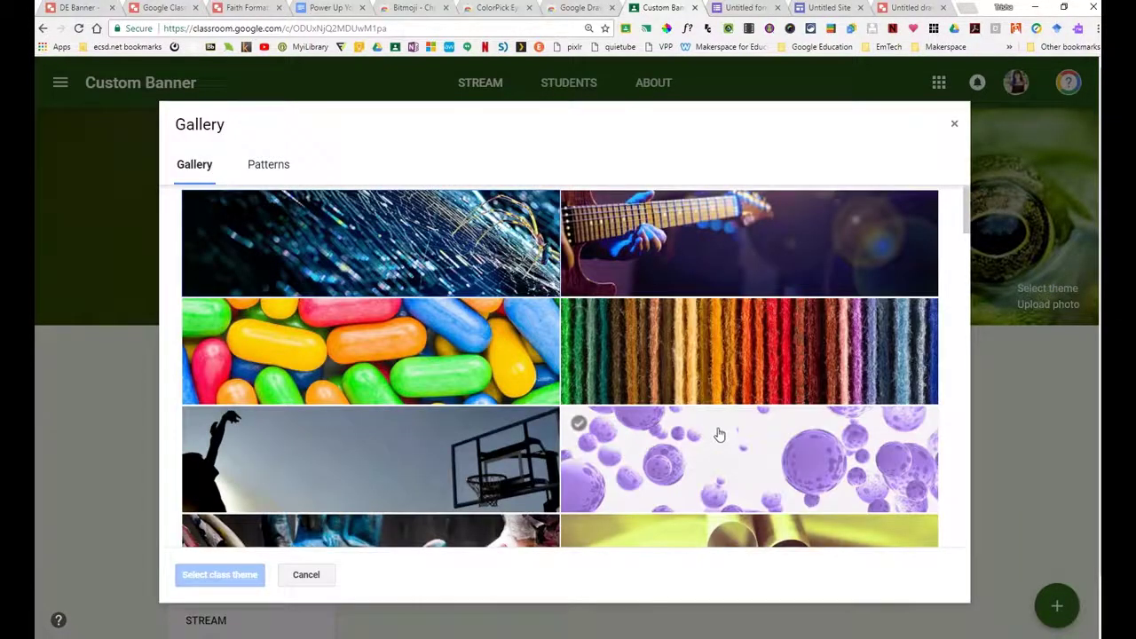
{"action": "scroll", "coordinate": [719, 431], "scroll_direction": "down", "scroll_amount": 5}
{"action": "scroll", "coordinate": [718, 427], "scroll_direction": "down", "scroll_amount": 10}
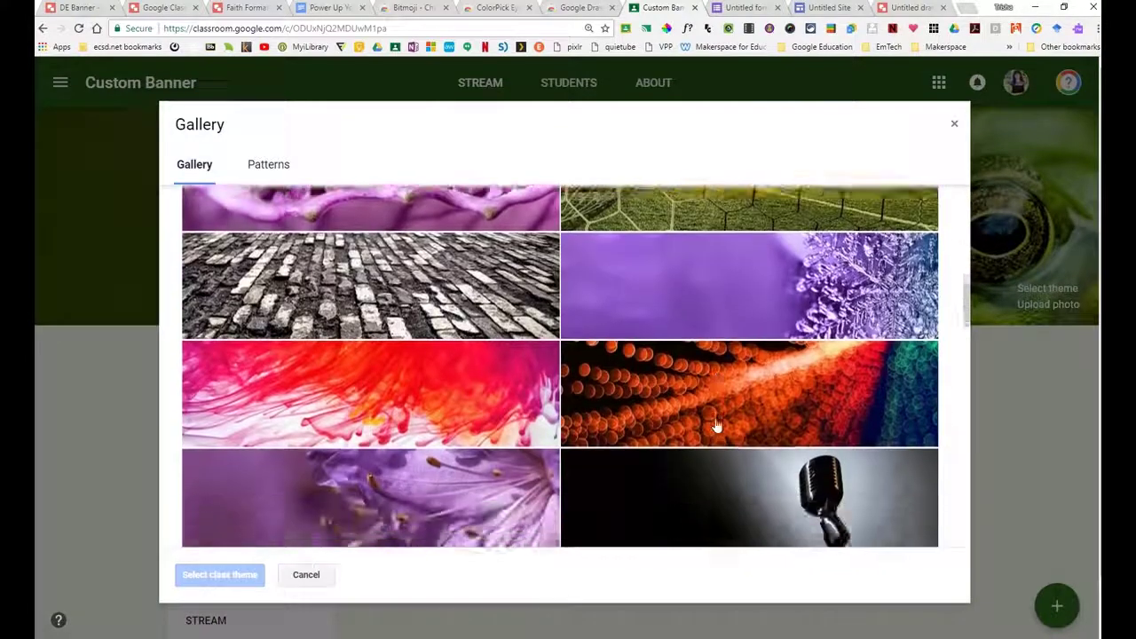
{"action": "scroll", "coordinate": [720, 430], "scroll_direction": "up", "scroll_amount": 10}
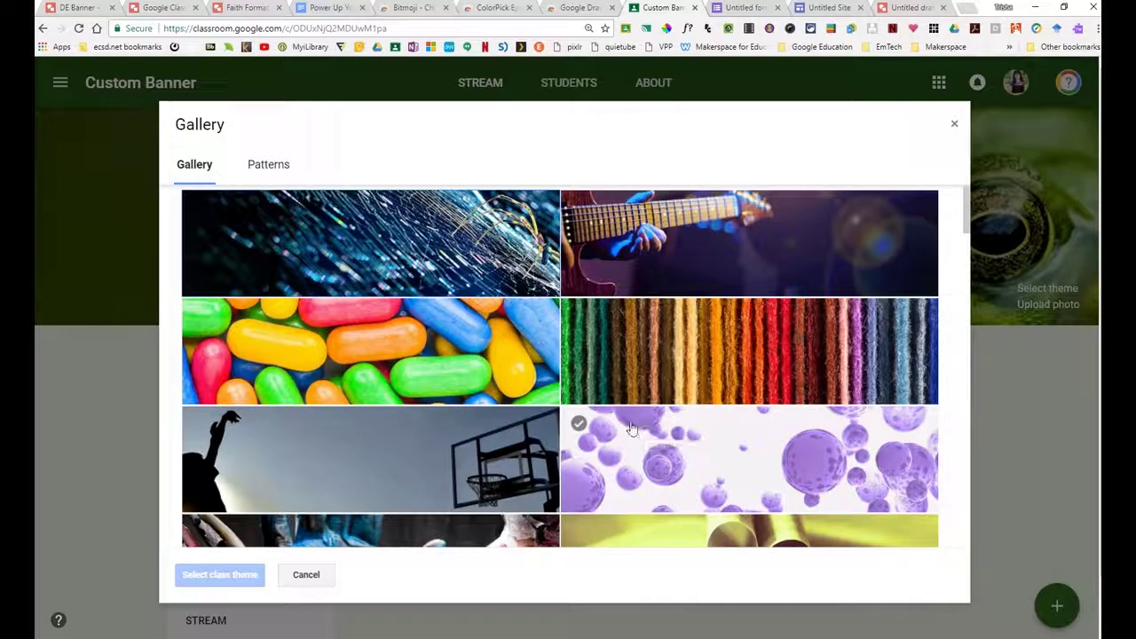
{"action": "left_click", "coordinate": [956, 129]}
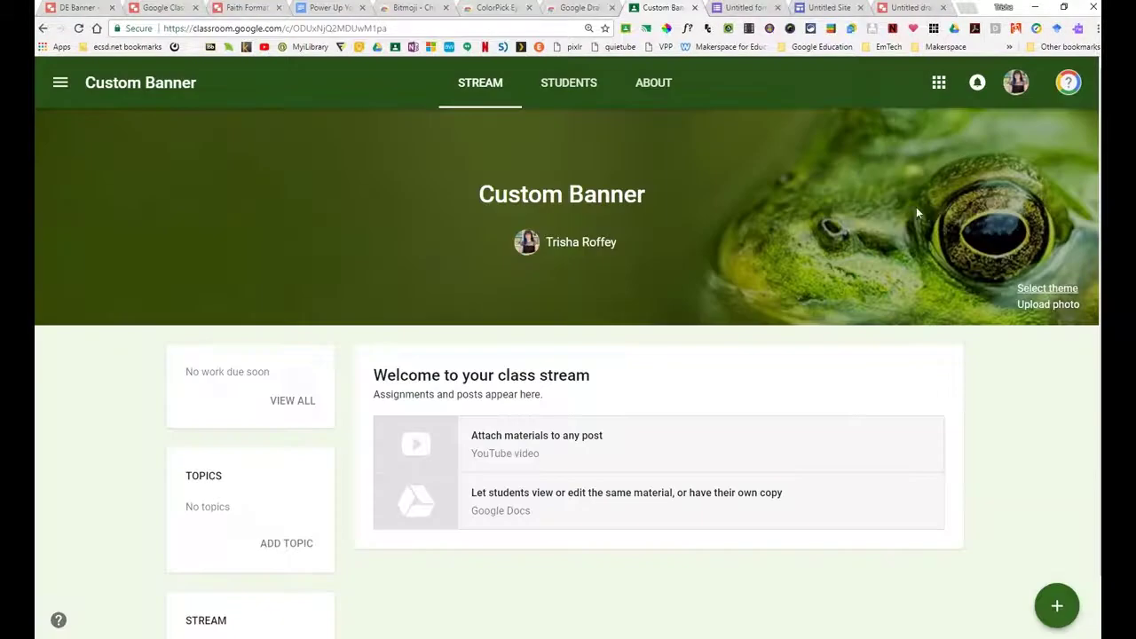
- Examine the untitled Google Form's theme colour and image options and the header of the untitled Google Site
{"action": "left_click", "coordinate": [739, 11]}
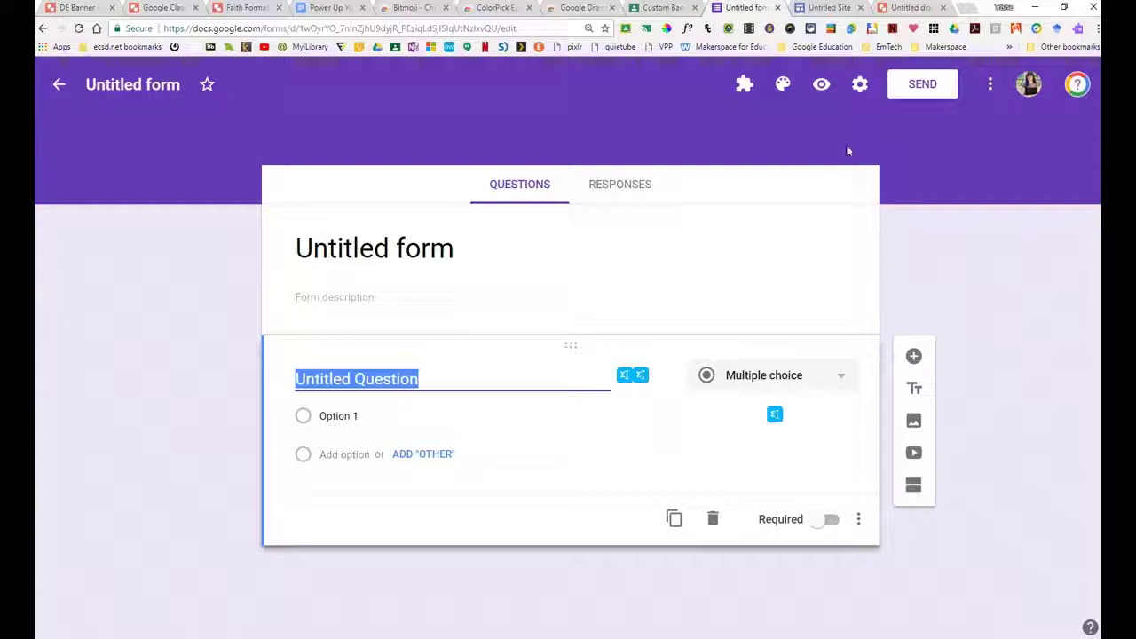
{"action": "left_click", "coordinate": [783, 89]}
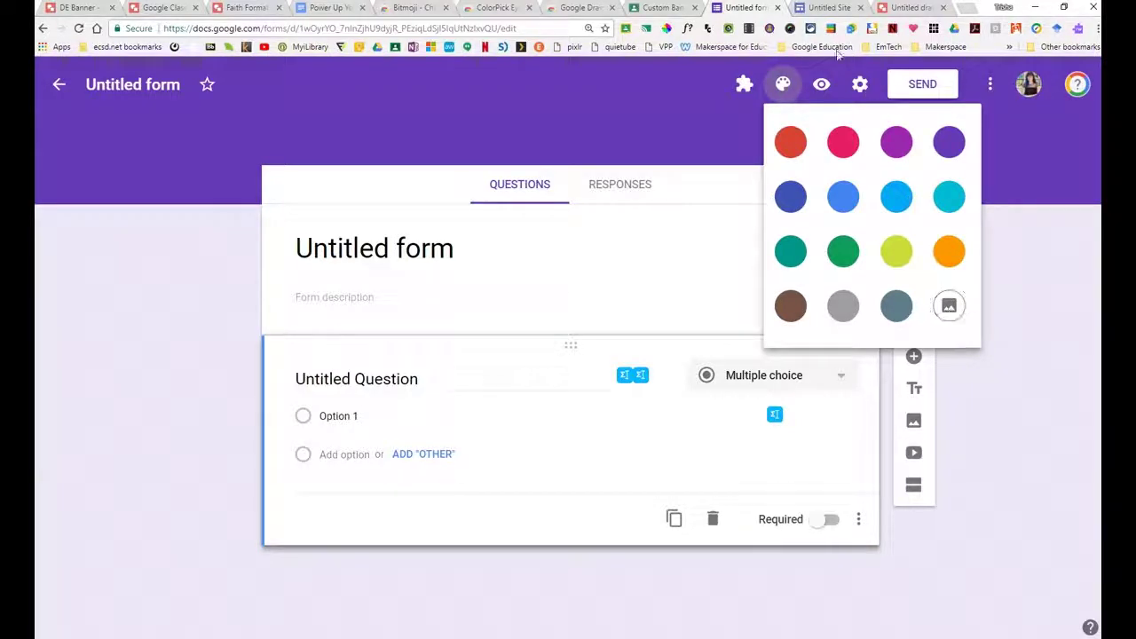
{"action": "left_click", "coordinate": [825, 8]}
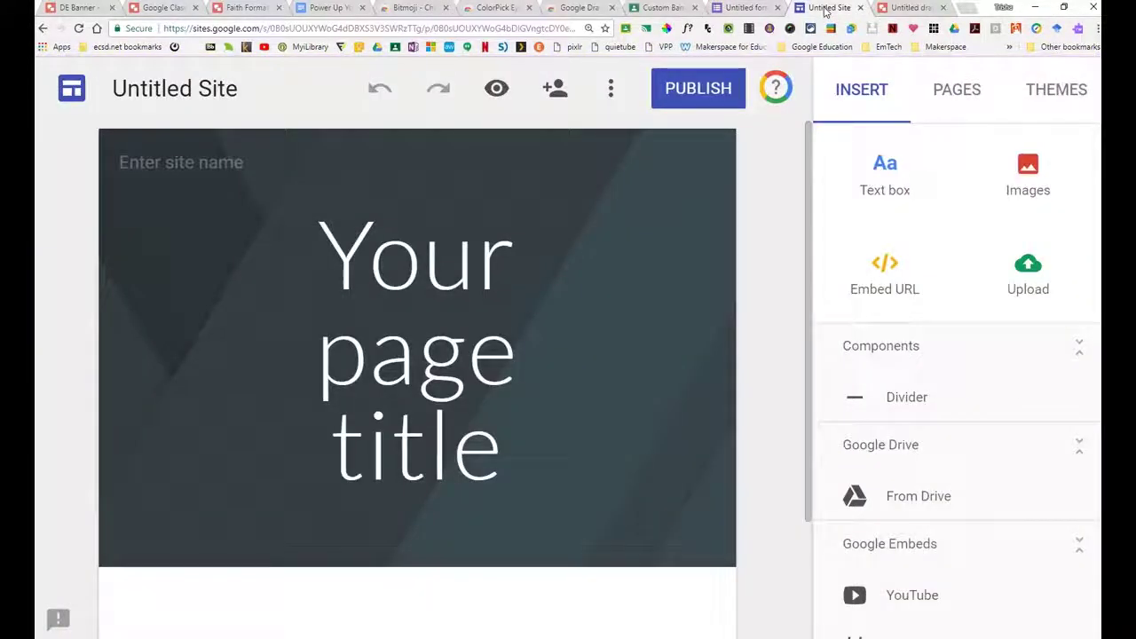
{"action": "mouse_move", "coordinate": [667, 454]}
- Review the finished example drawings Faith Formation Banner, Google Classroom Banner and DE Banner
{"action": "left_click", "coordinate": [252, 9]}
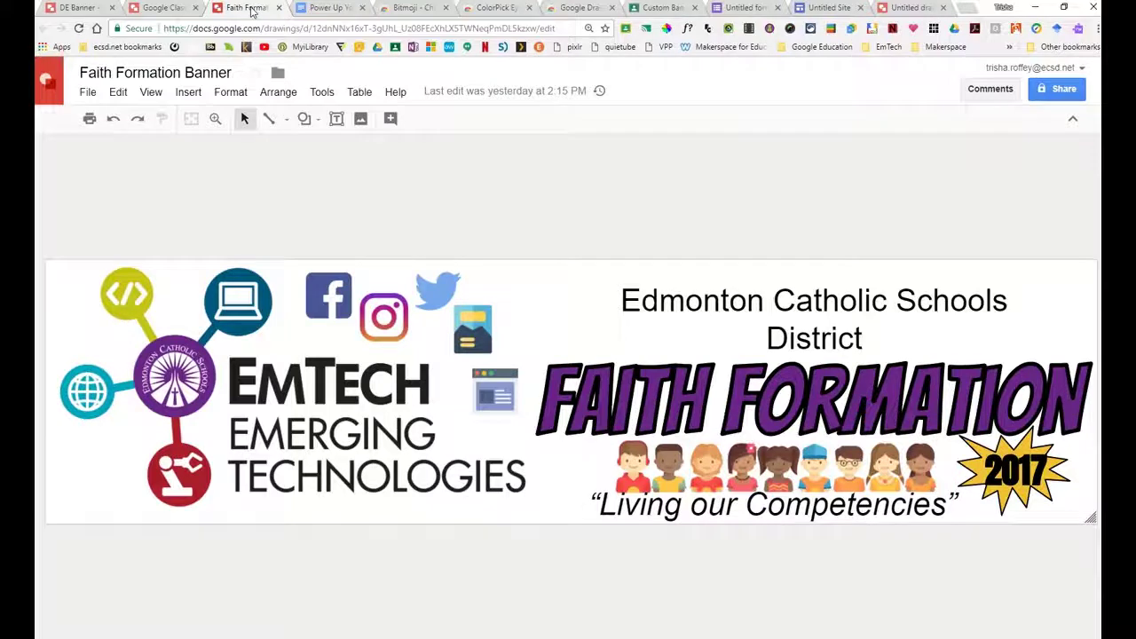
{"action": "left_click", "coordinate": [175, 9]}
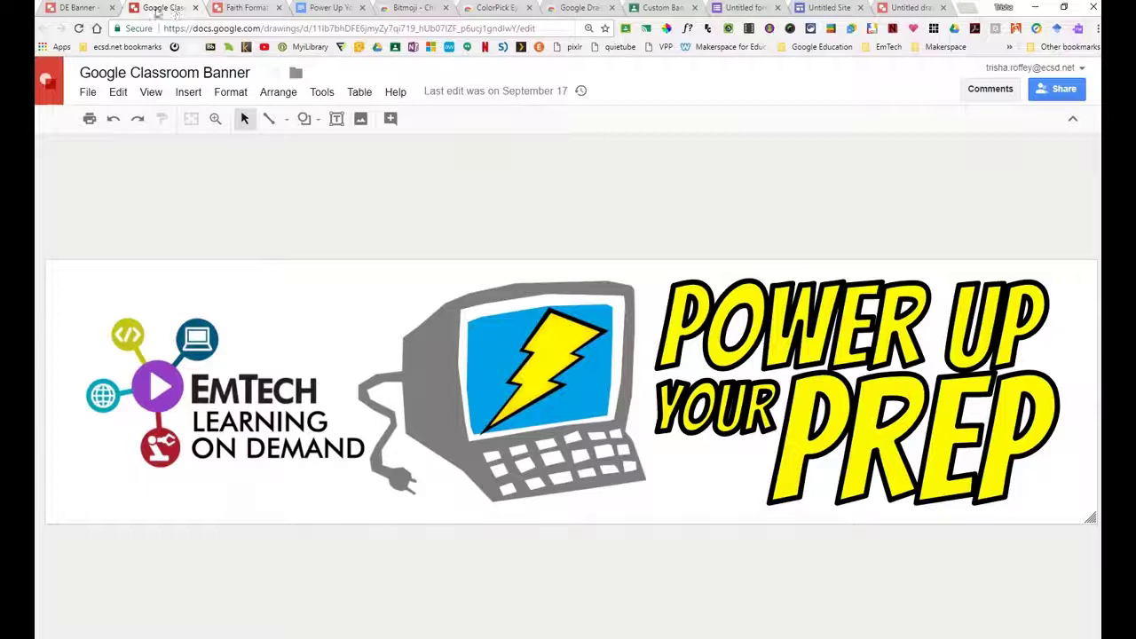
{"action": "left_click", "coordinate": [81, 9]}
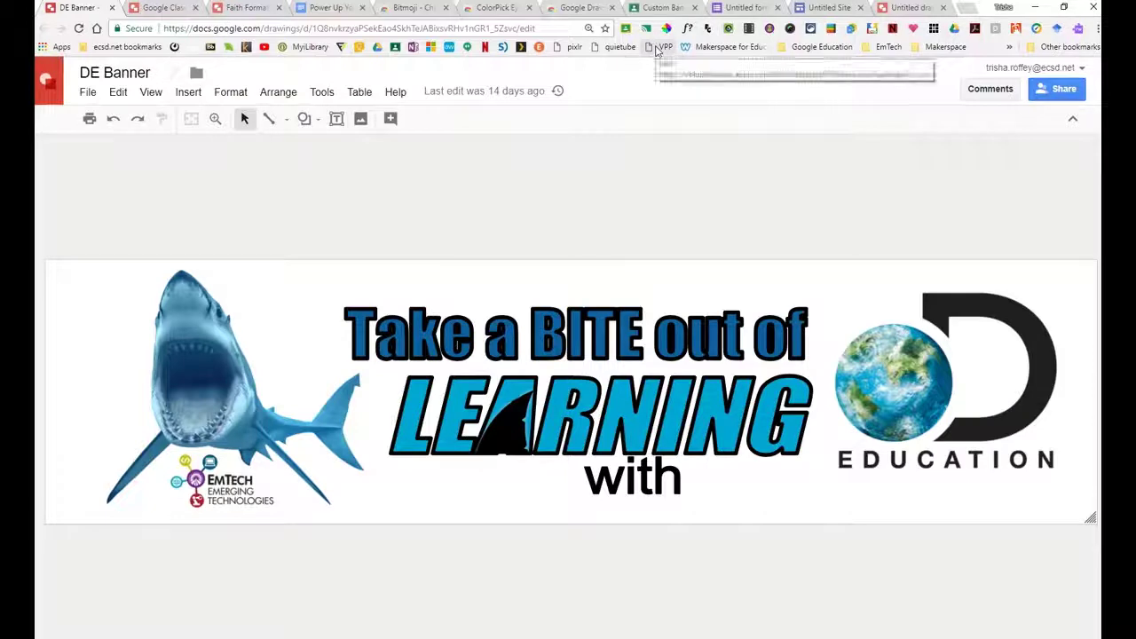
- Return to the untitled drawing and rename it as Classroom Banner
{"action": "left_click", "coordinate": [907, 7]}
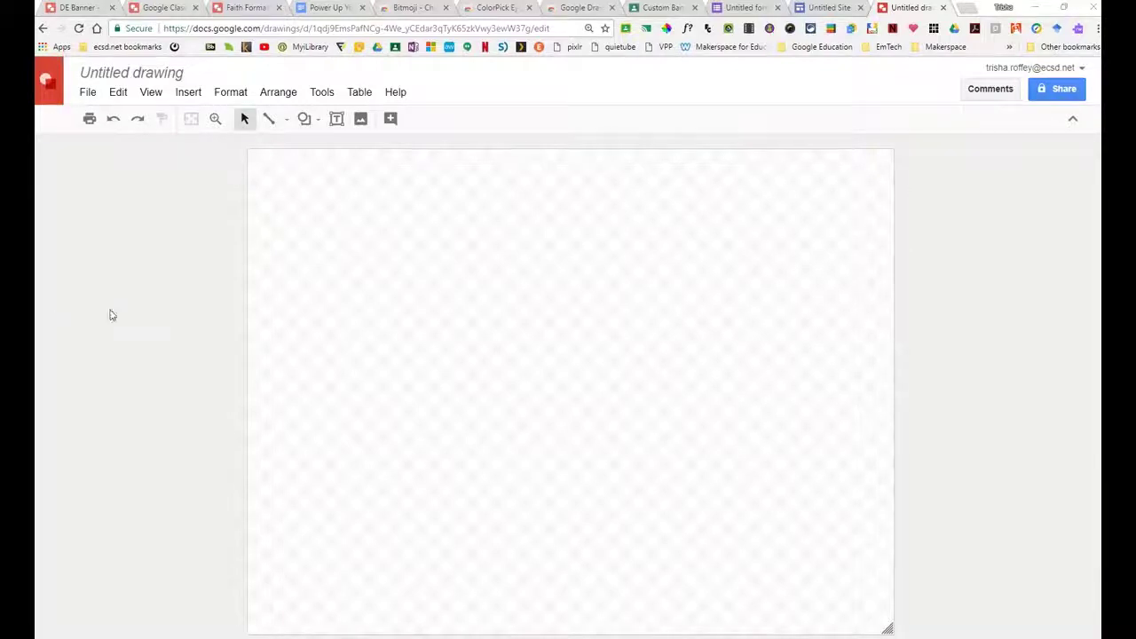
{"action": "left_click", "coordinate": [157, 74]}
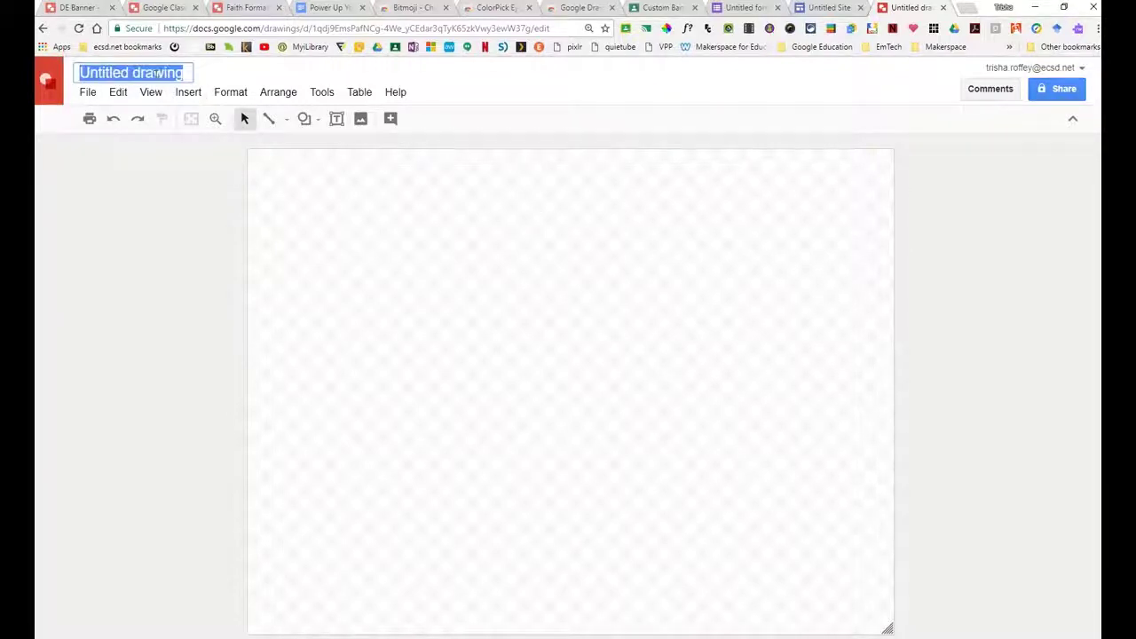
{"action": "type", "text": "Class"}
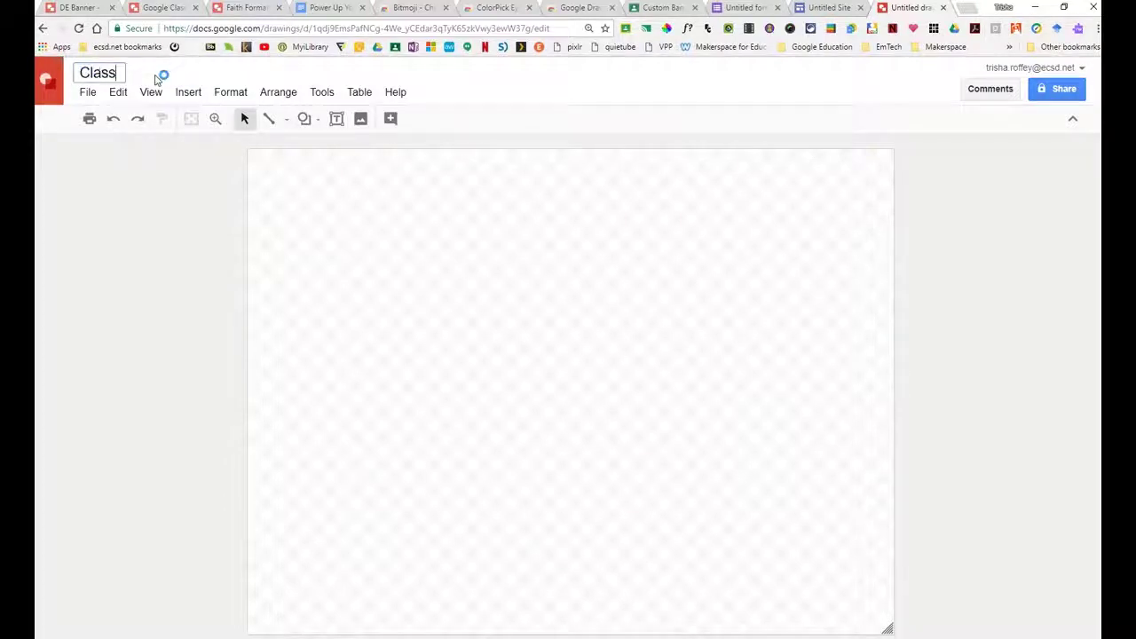
{"action": "type", "text": "room Banner"}
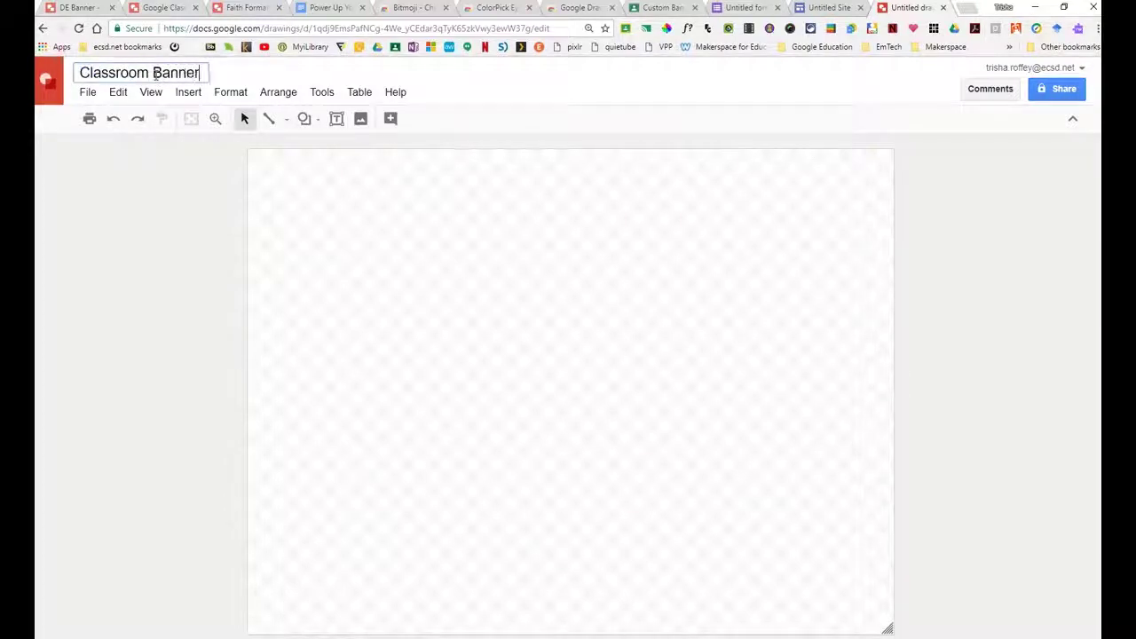
{"action": "key", "text": "Return"}
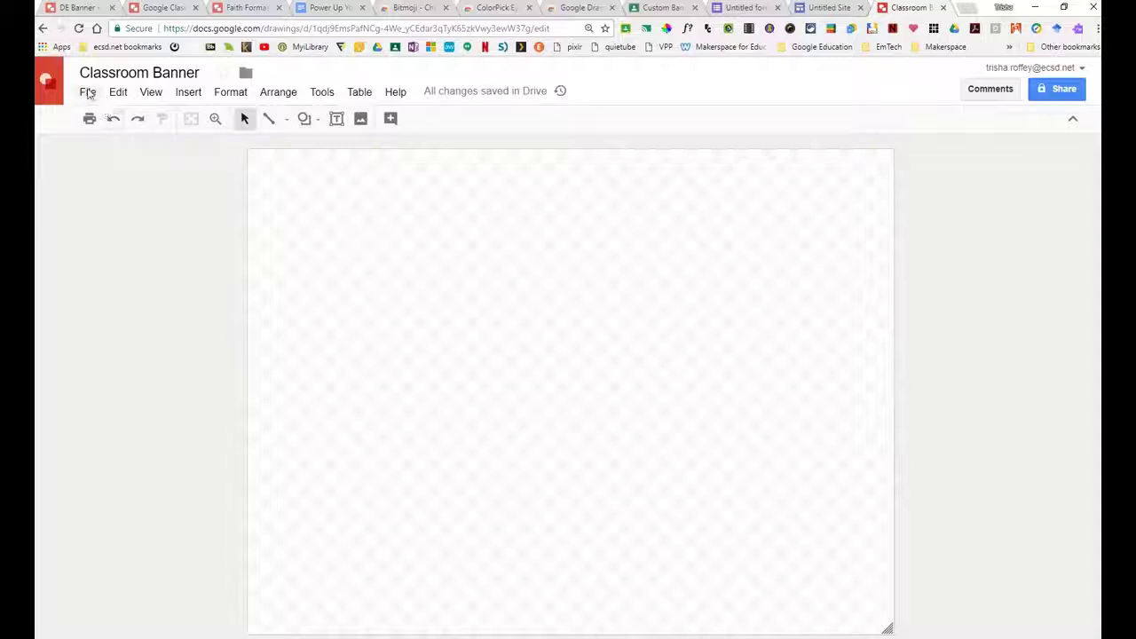
- Set the drawing's page to a custom size of 800 x 200 pixels
{"action": "left_click", "coordinate": [88, 92]}
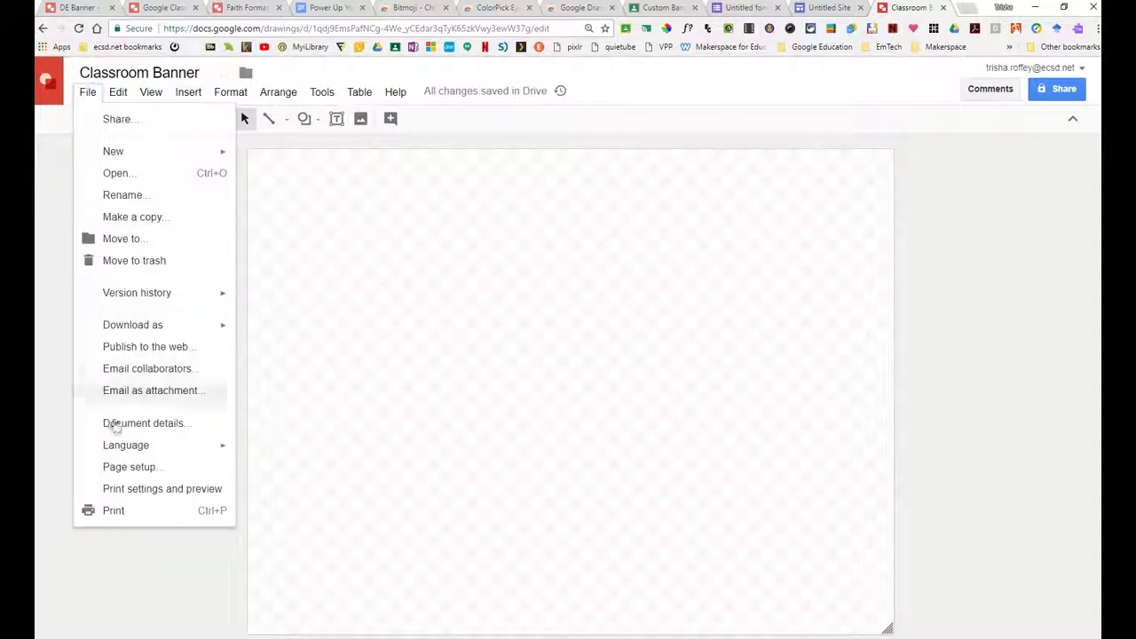
{"action": "left_click", "coordinate": [142, 470]}
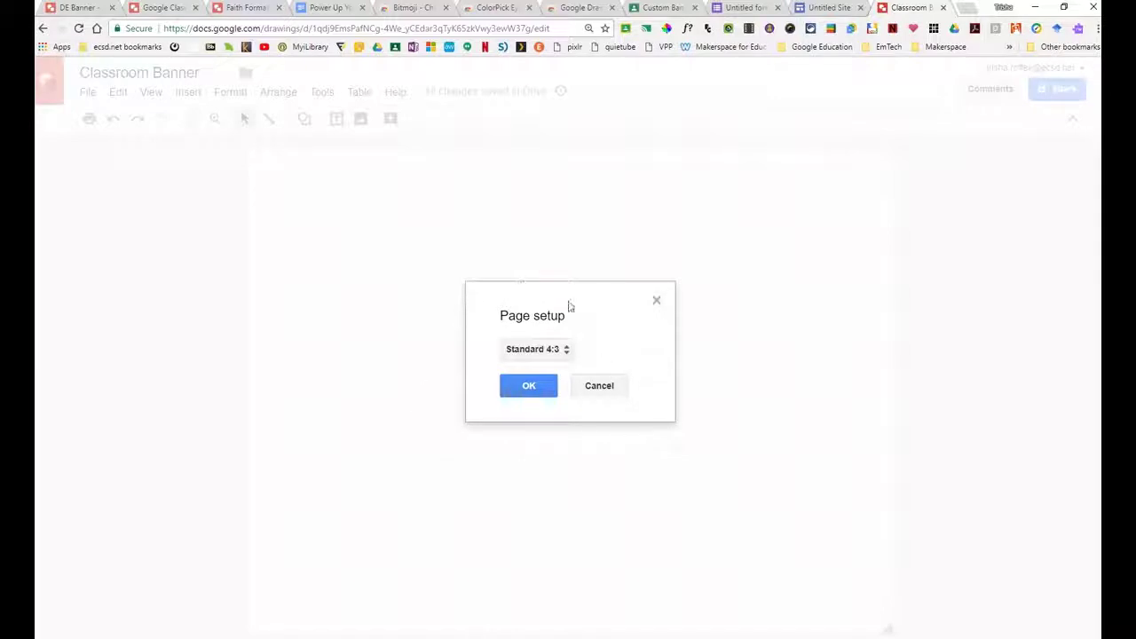
{"action": "left_click", "coordinate": [566, 352]}
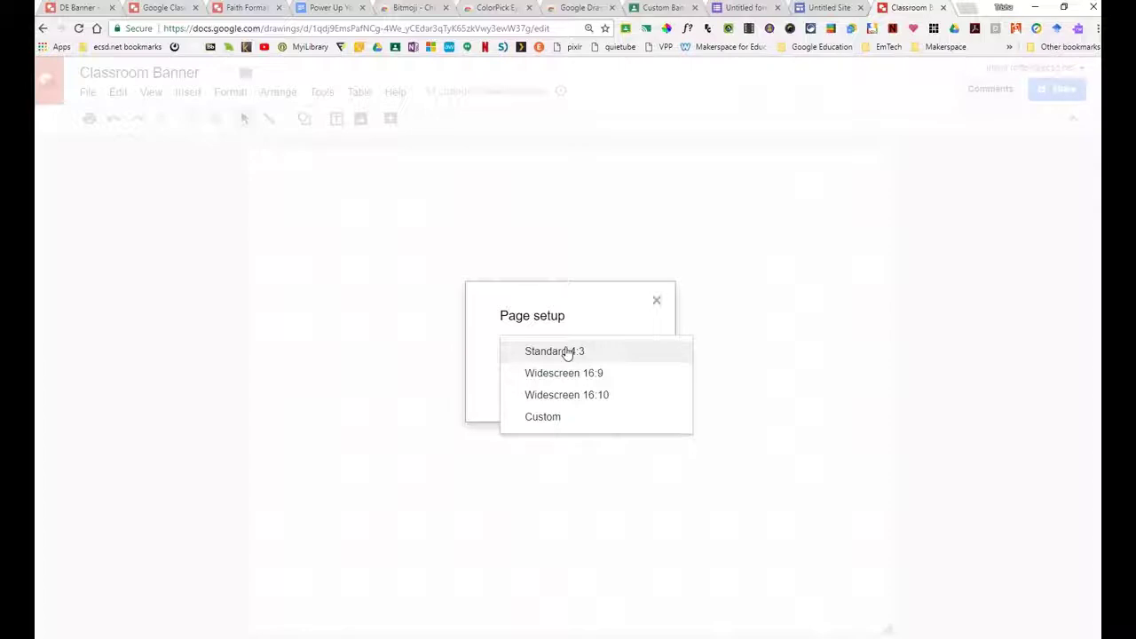
{"action": "left_click", "coordinate": [574, 419]}
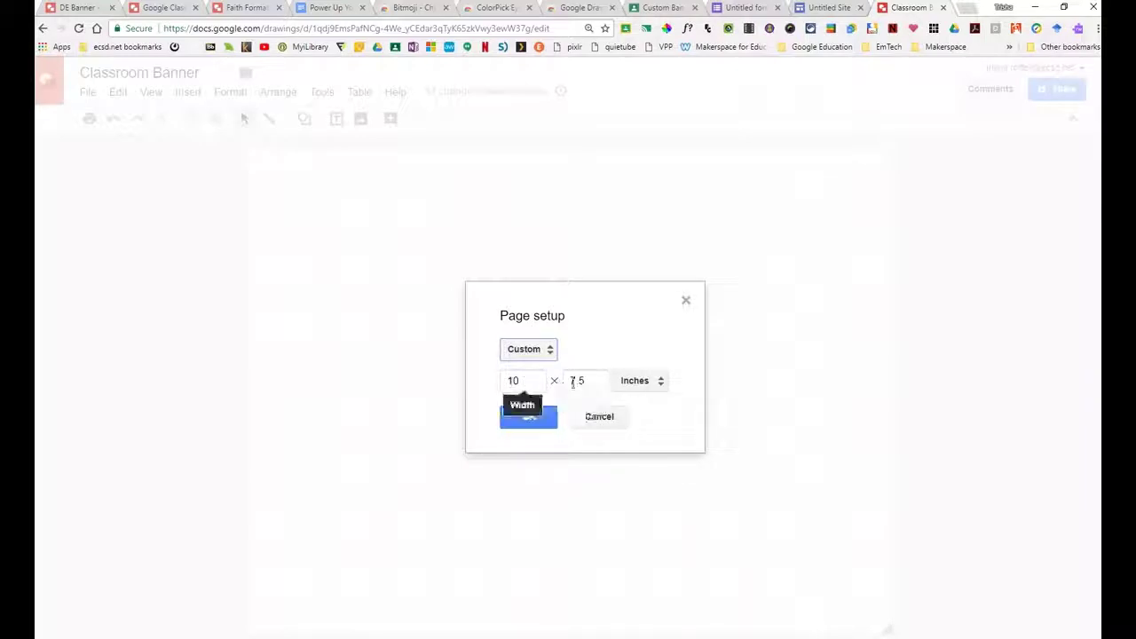
{"action": "left_click", "coordinate": [661, 384]}
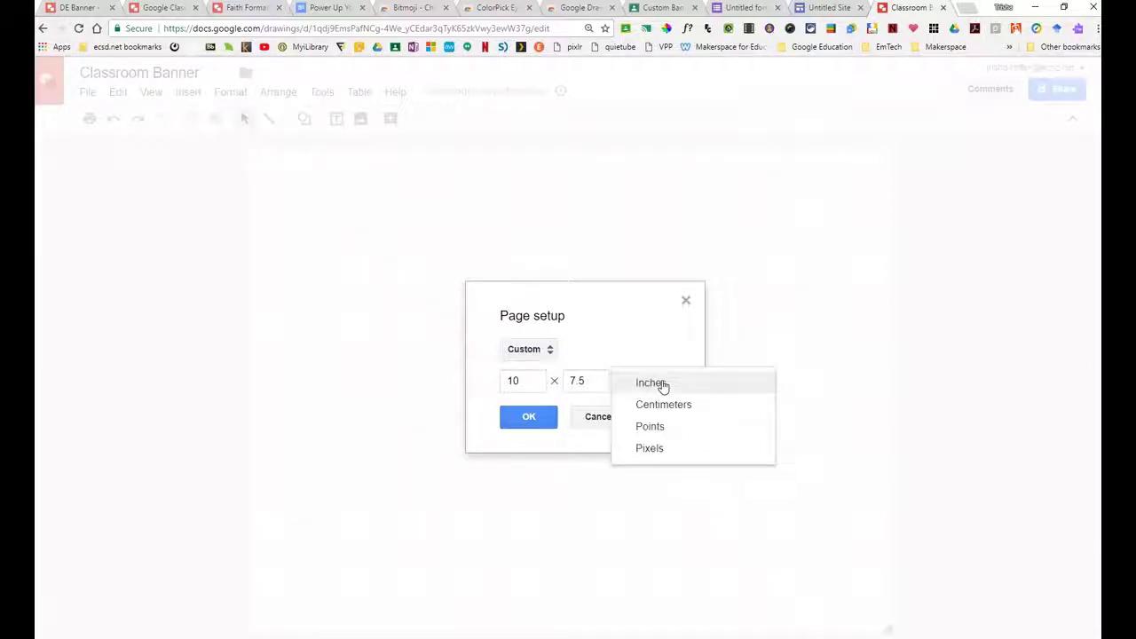
{"action": "left_click", "coordinate": [657, 451]}
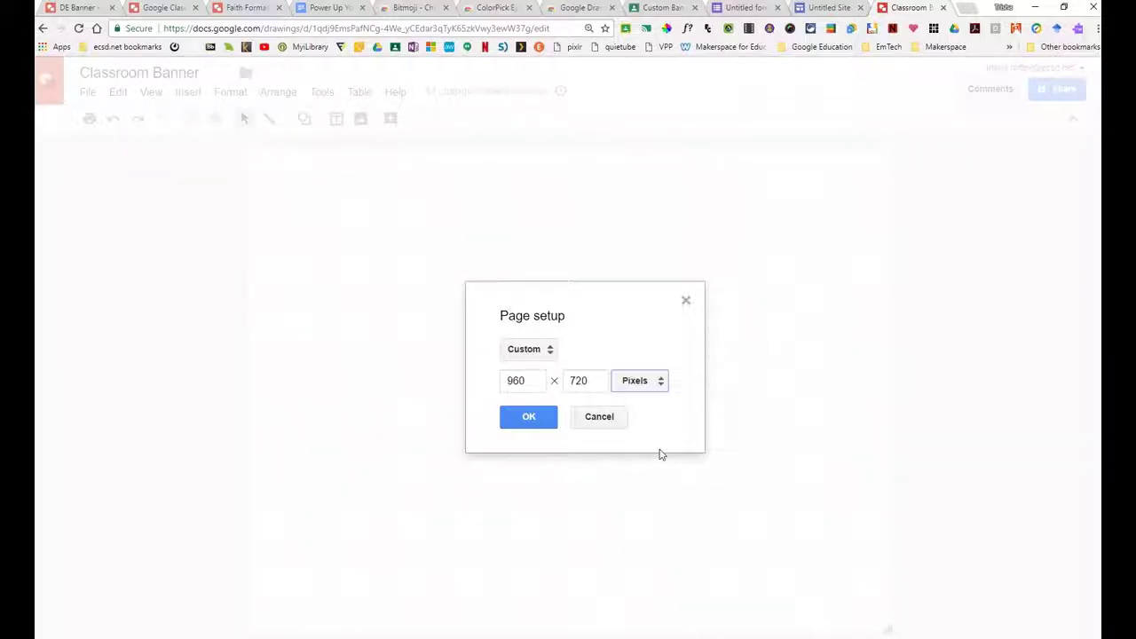
{"action": "left_click_drag", "start_coordinate": [533, 381], "coordinate": [474, 381]}
{"action": "type", "text": "800"}
{"action": "key", "text": "Tab"}
{"action": "type", "text": "200"}
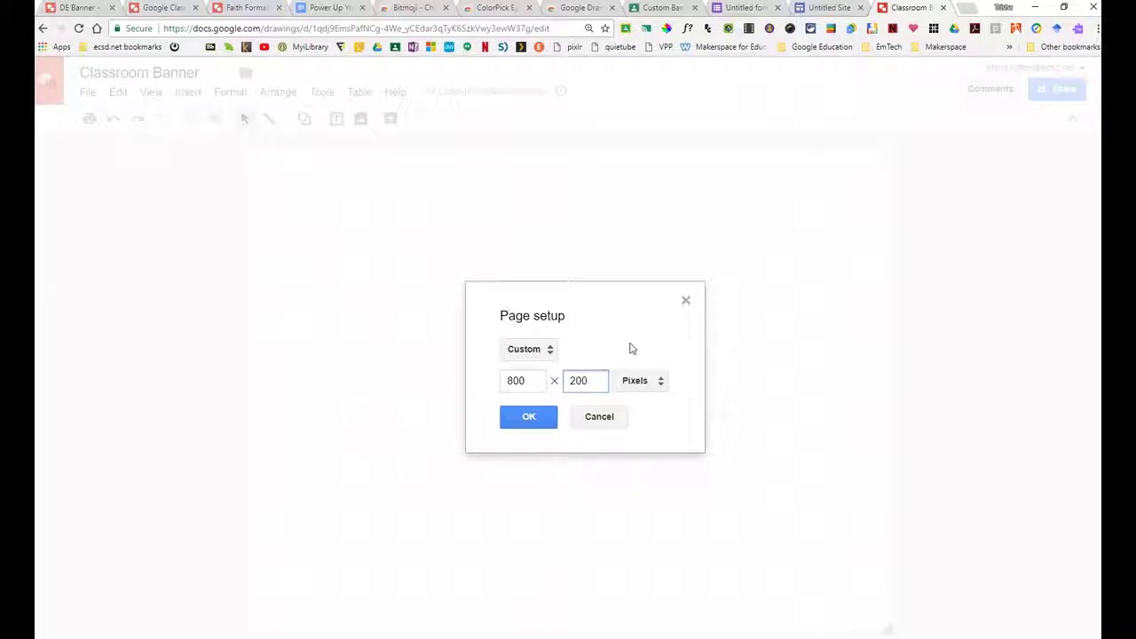
{"action": "left_click", "coordinate": [529, 417]}
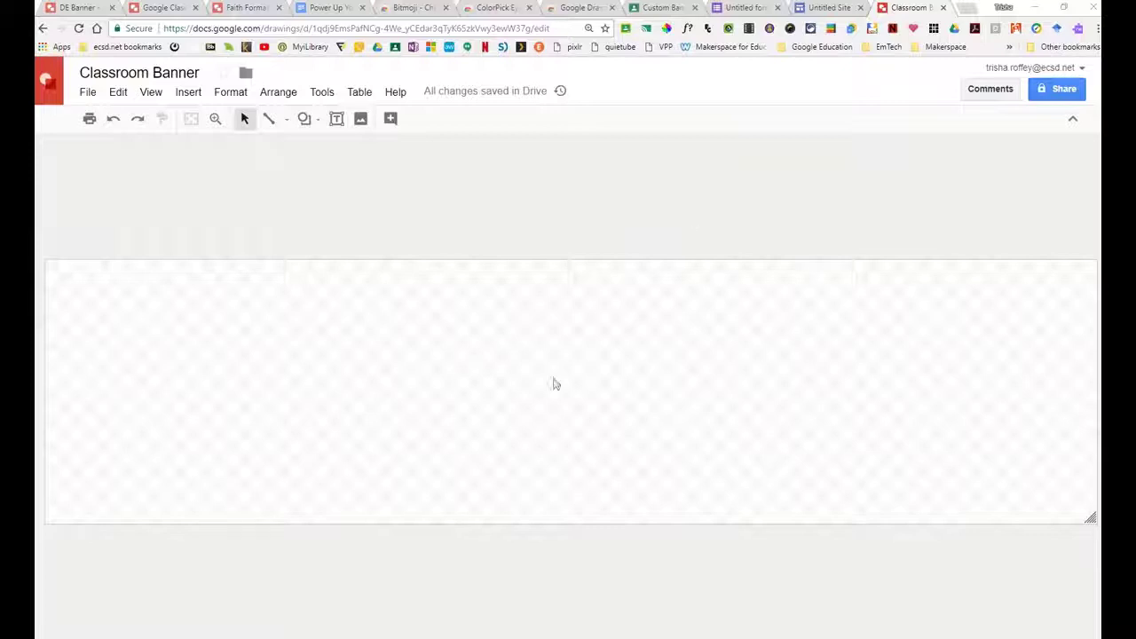
- Examine the solid, gradient and custom colour options for the drawing's background without applying one
{"action": "right_click", "coordinate": [350, 327]}
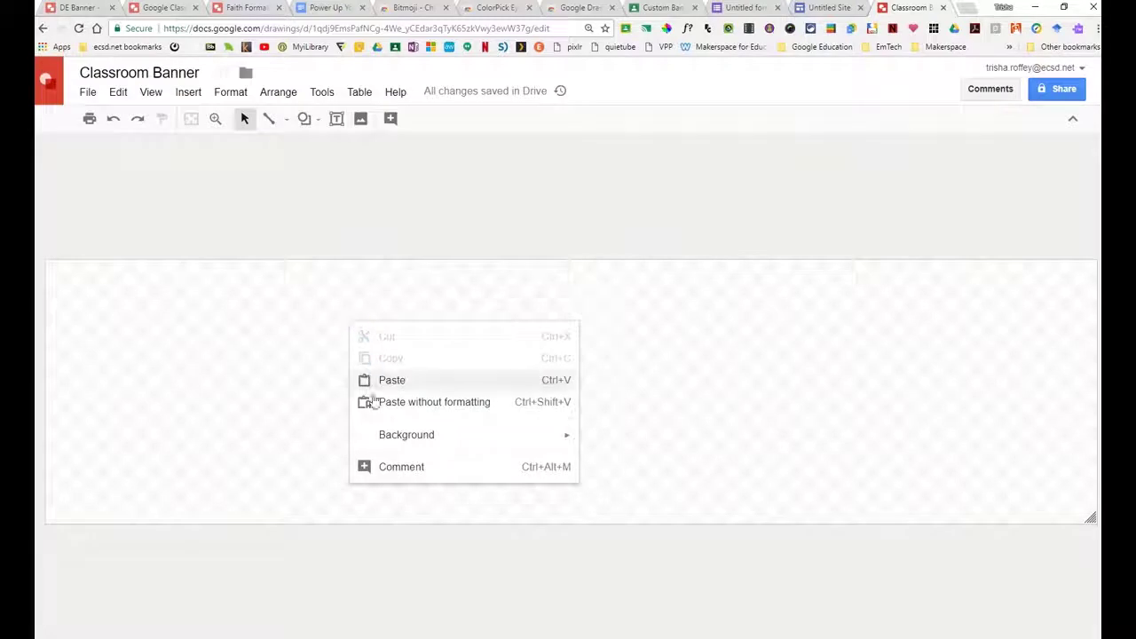
{"action": "mouse_move", "coordinate": [400, 437]}
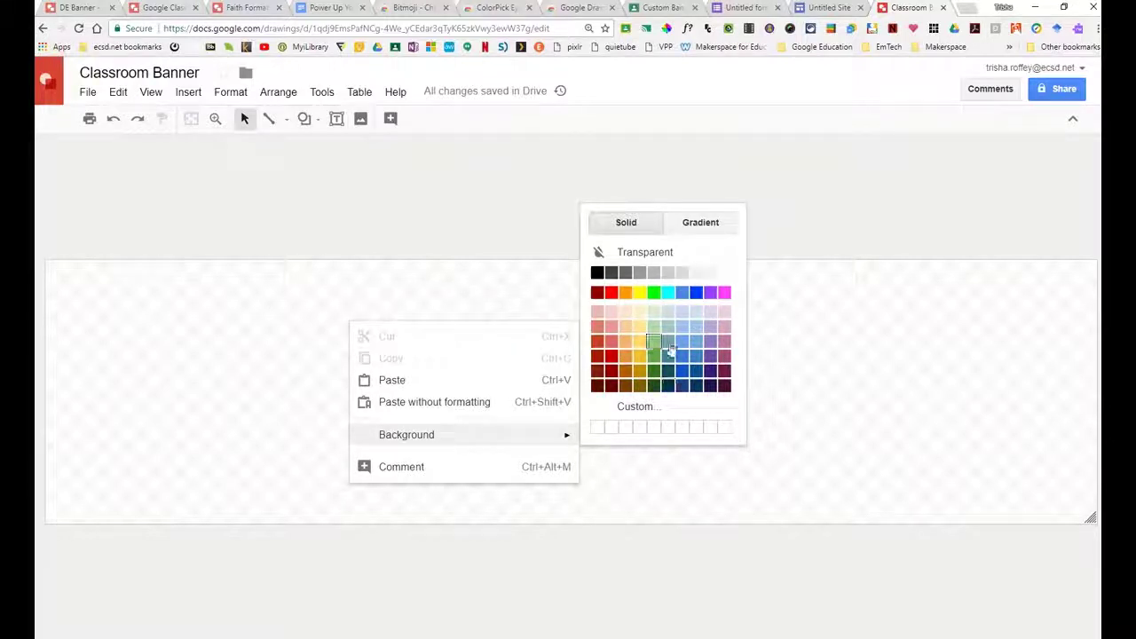
{"action": "left_click", "coordinate": [698, 224]}
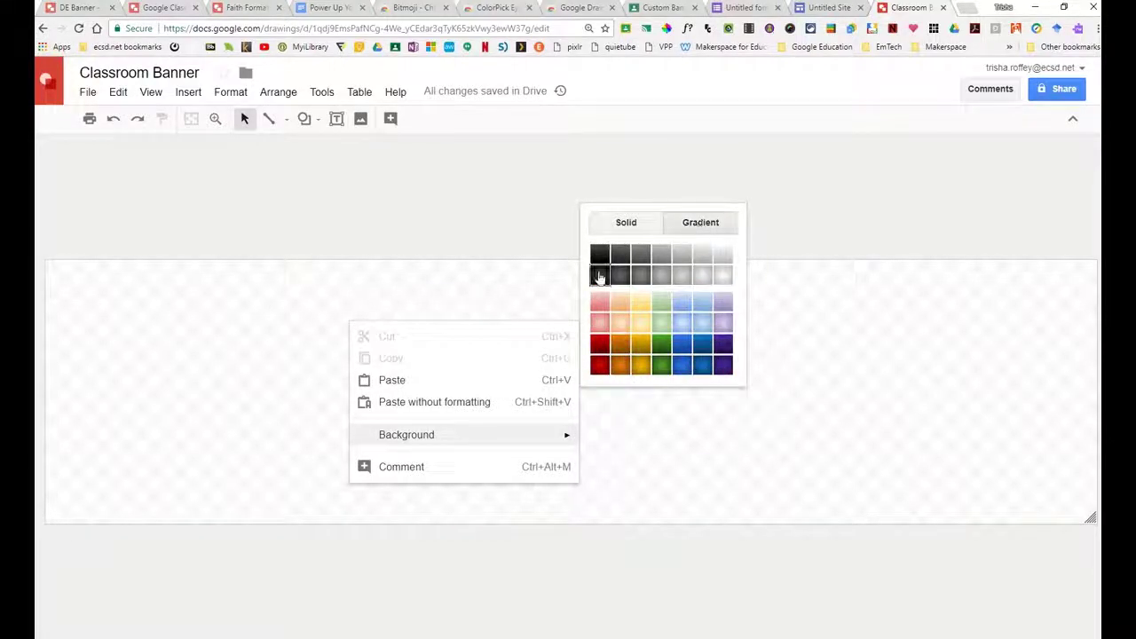
{"action": "left_click", "coordinate": [626, 223]}
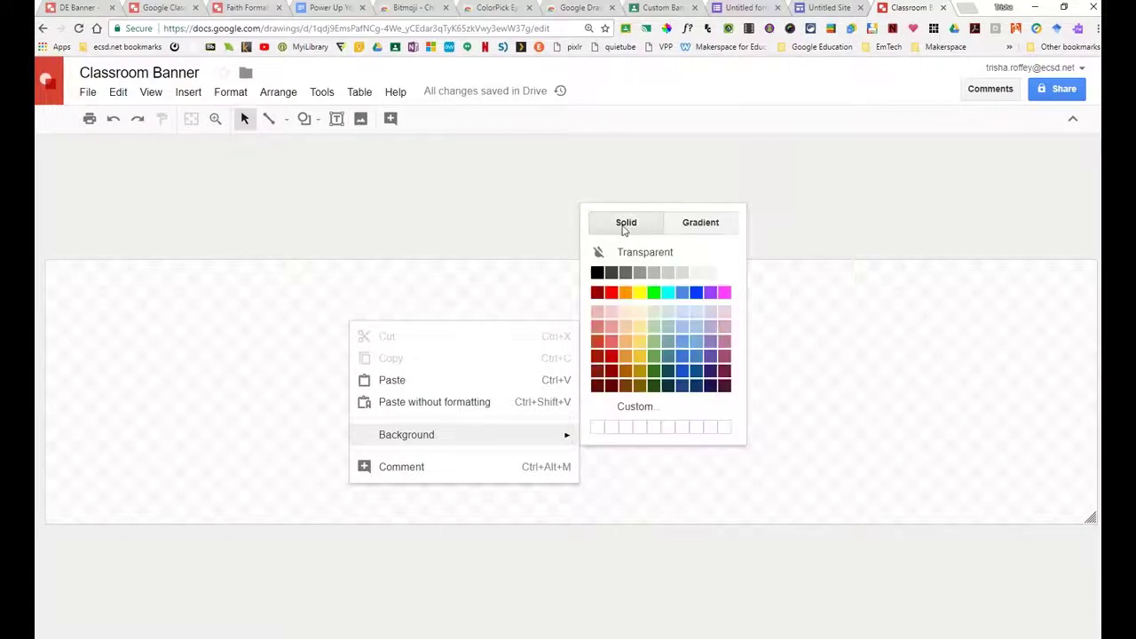
{"action": "left_click", "coordinate": [648, 410]}
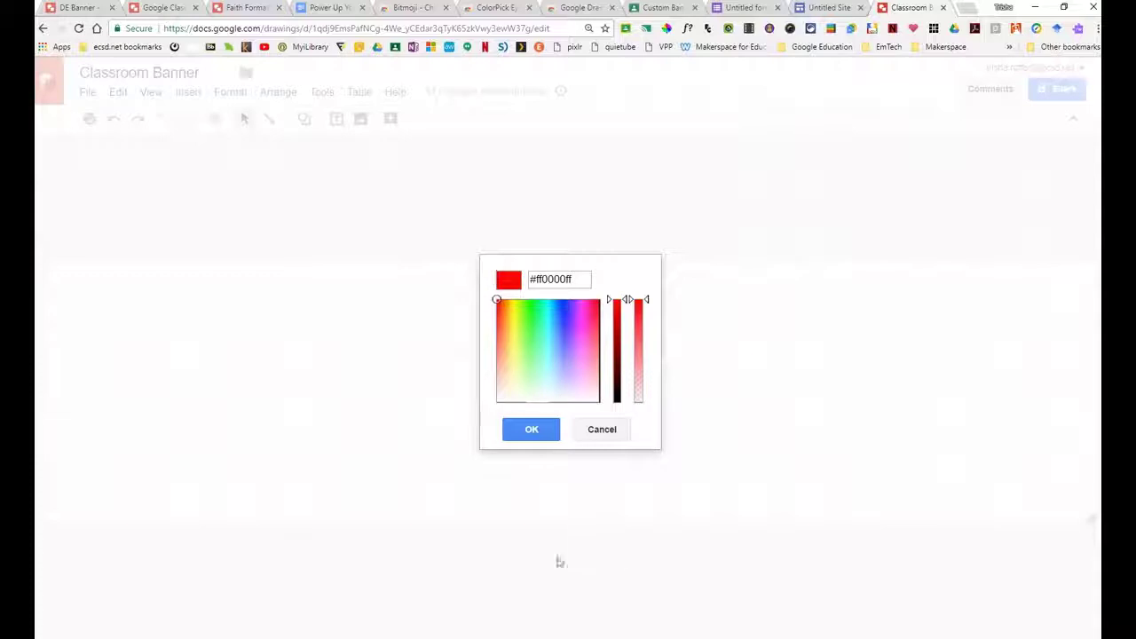
{"action": "left_click", "coordinate": [597, 435]}
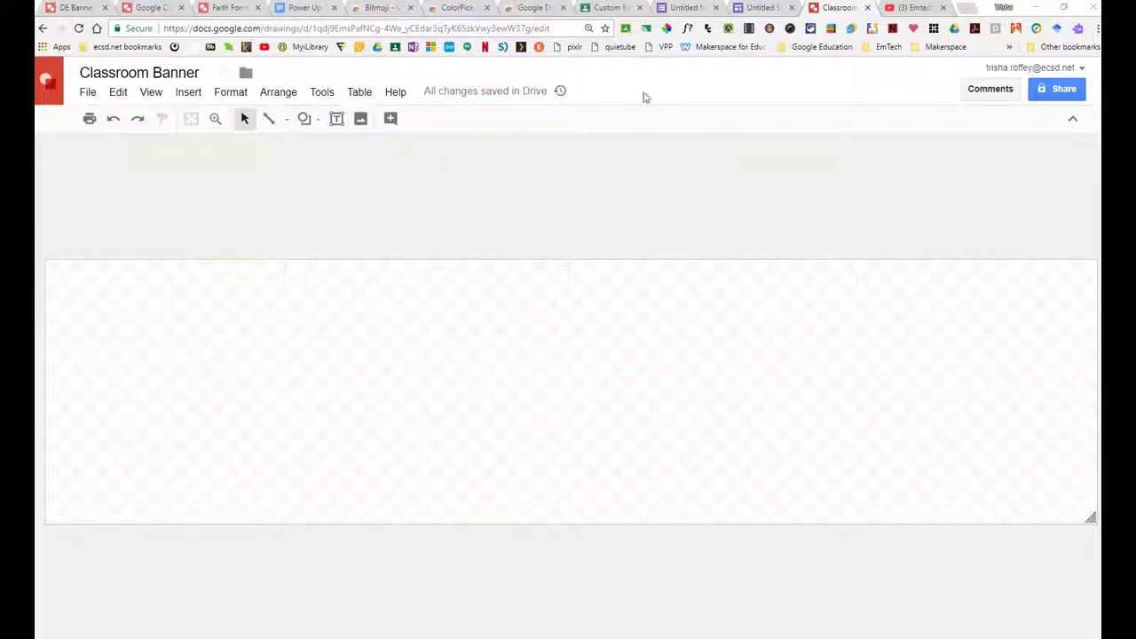
- Sample the robot's blue in the EmTech YouTube channel banner with the ColorPick eyedropper, and return to the Classroom Banner drawing
{"action": "left_click", "coordinate": [909, 9]}
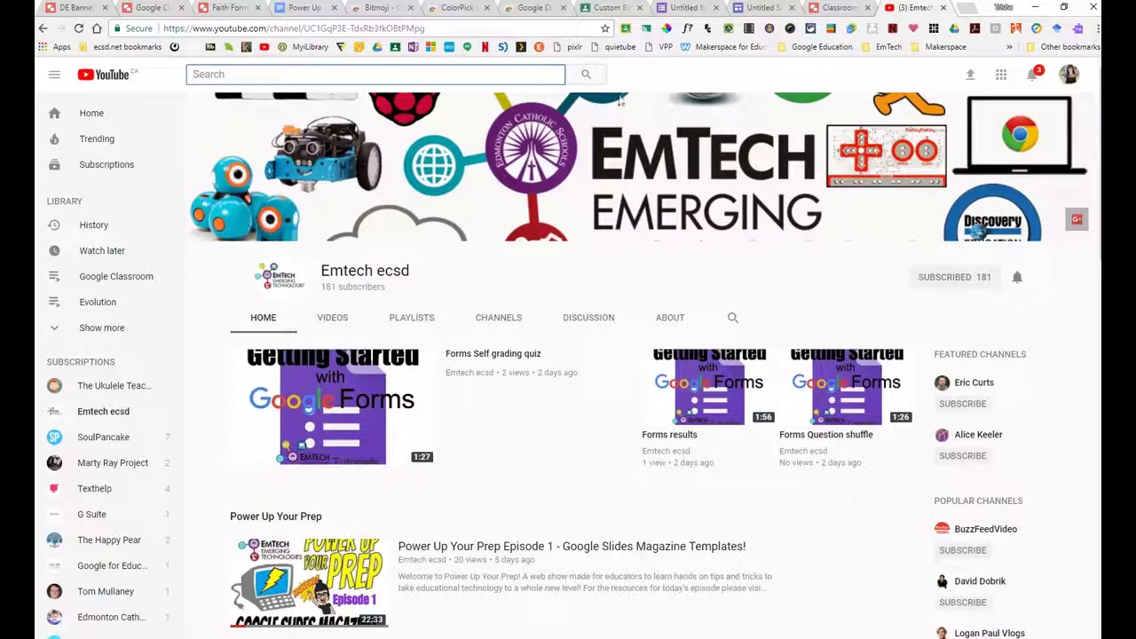
{"action": "left_click", "coordinate": [666, 29]}
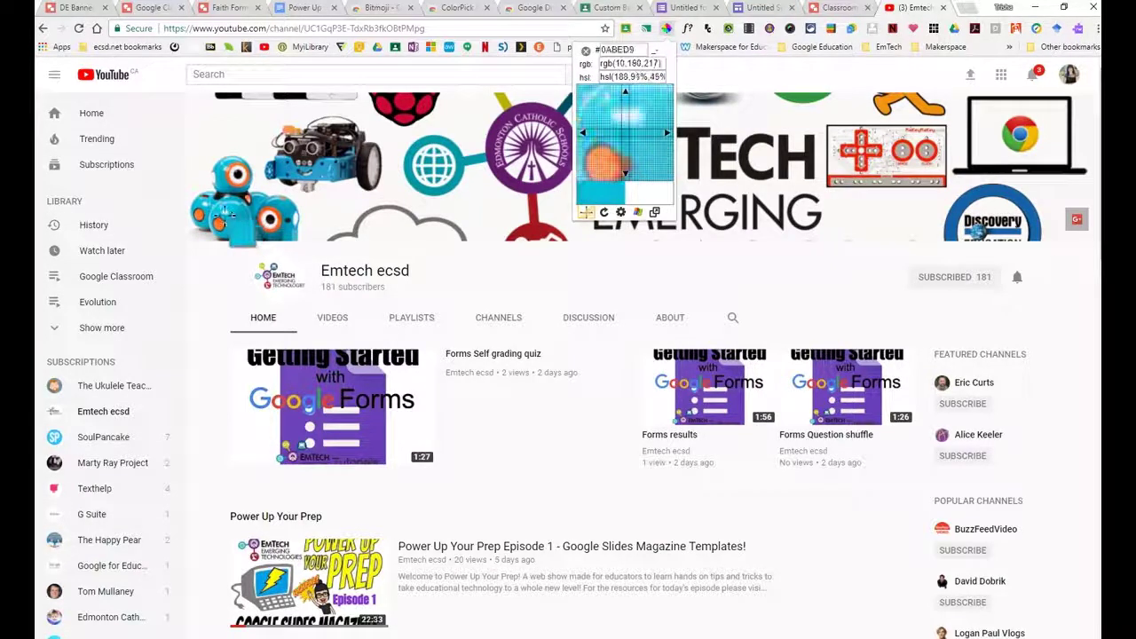
{"action": "left_click", "coordinate": [226, 215]}
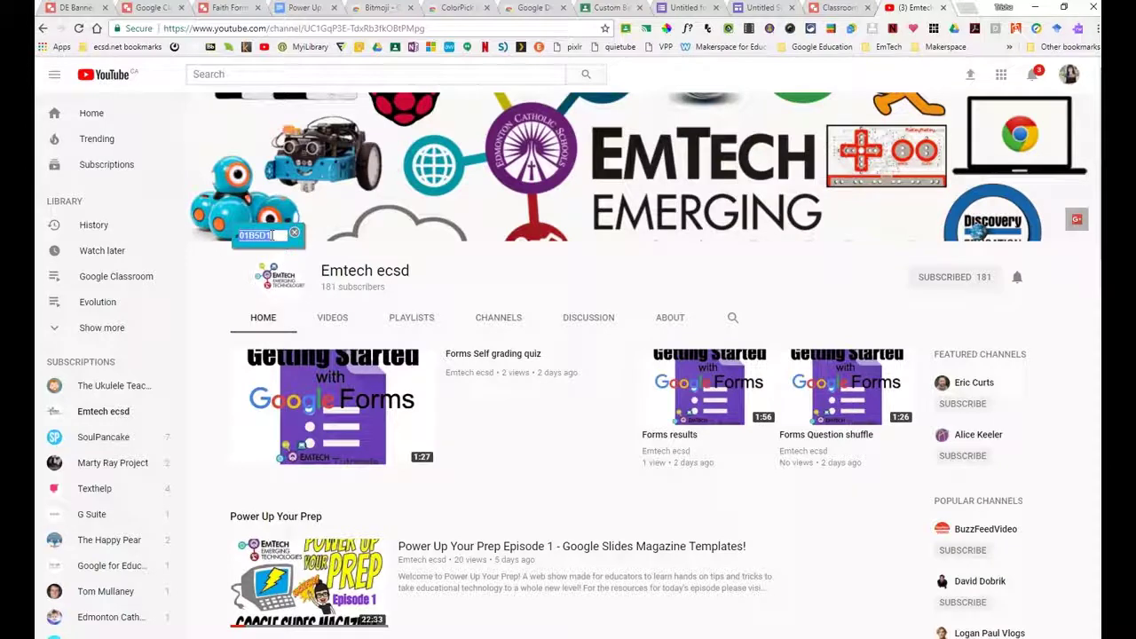
{"action": "left_click", "coordinate": [294, 232]}
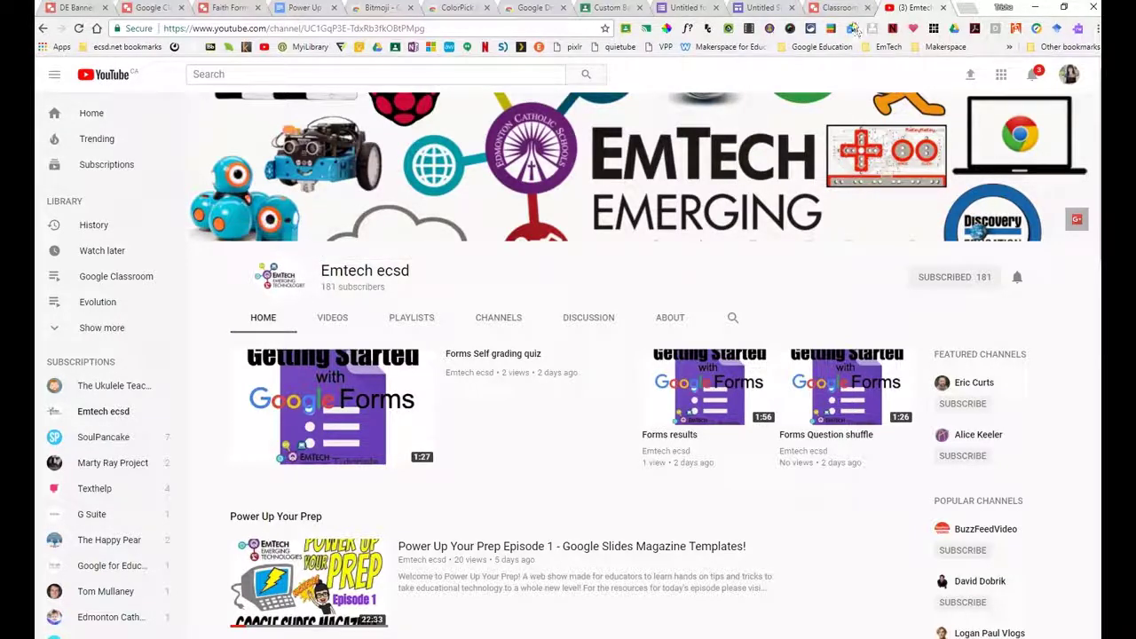
{"action": "left_click", "coordinate": [839, 8]}
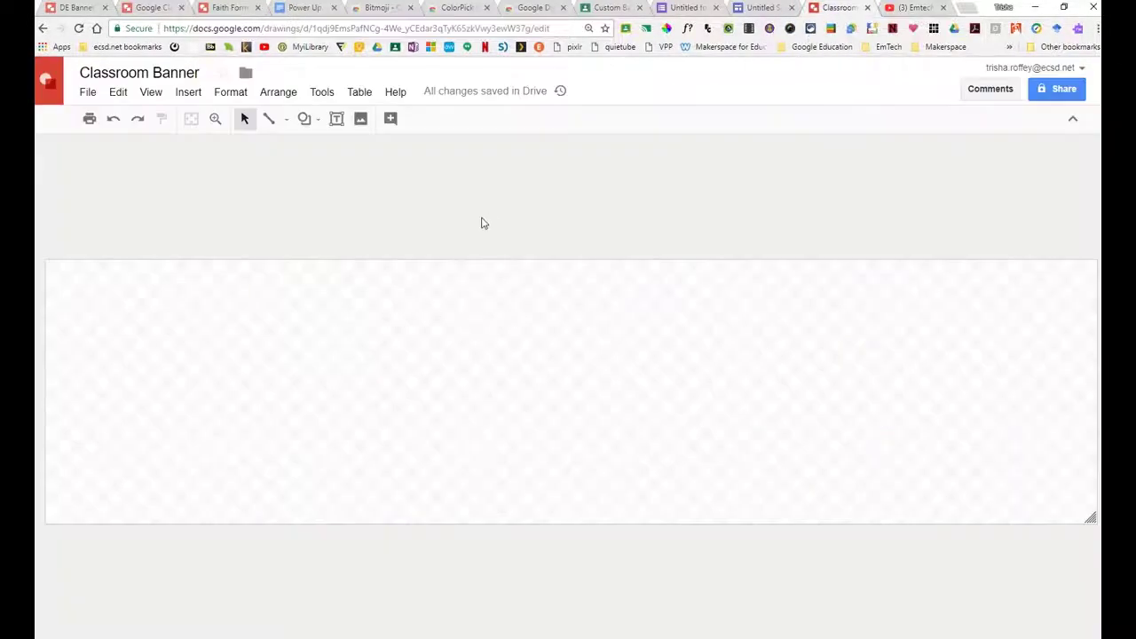
- Set the drawing's background to the custom colour #01b5d1ff
{"action": "right_click", "coordinate": [463, 320]}
{"action": "mouse_move", "coordinate": [656, 432]}
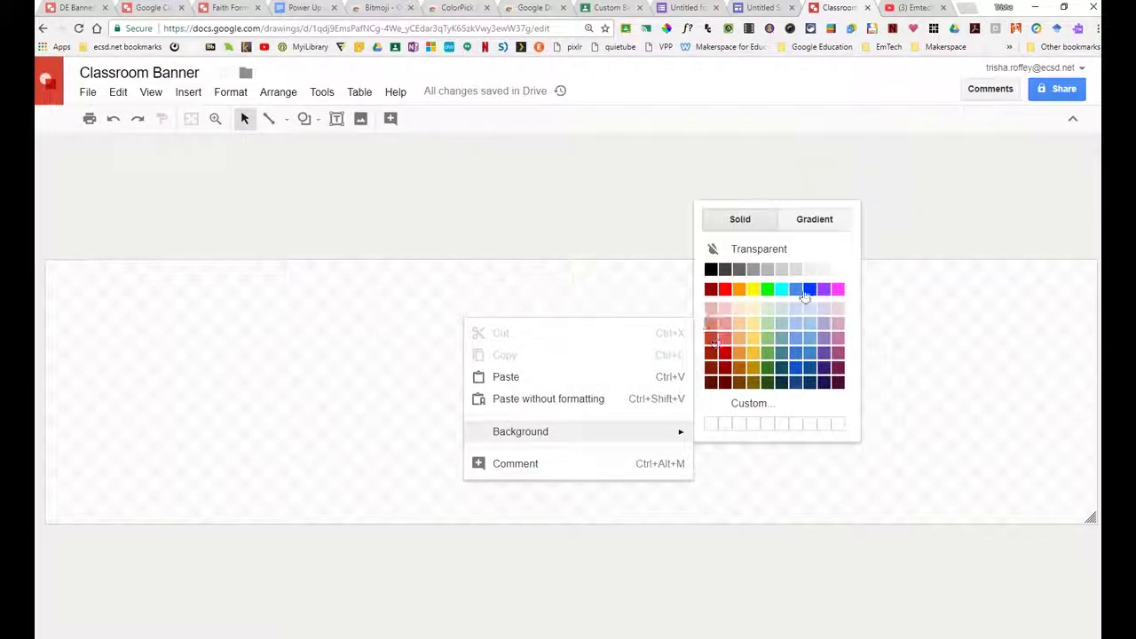
{"action": "left_click", "coordinate": [767, 405]}
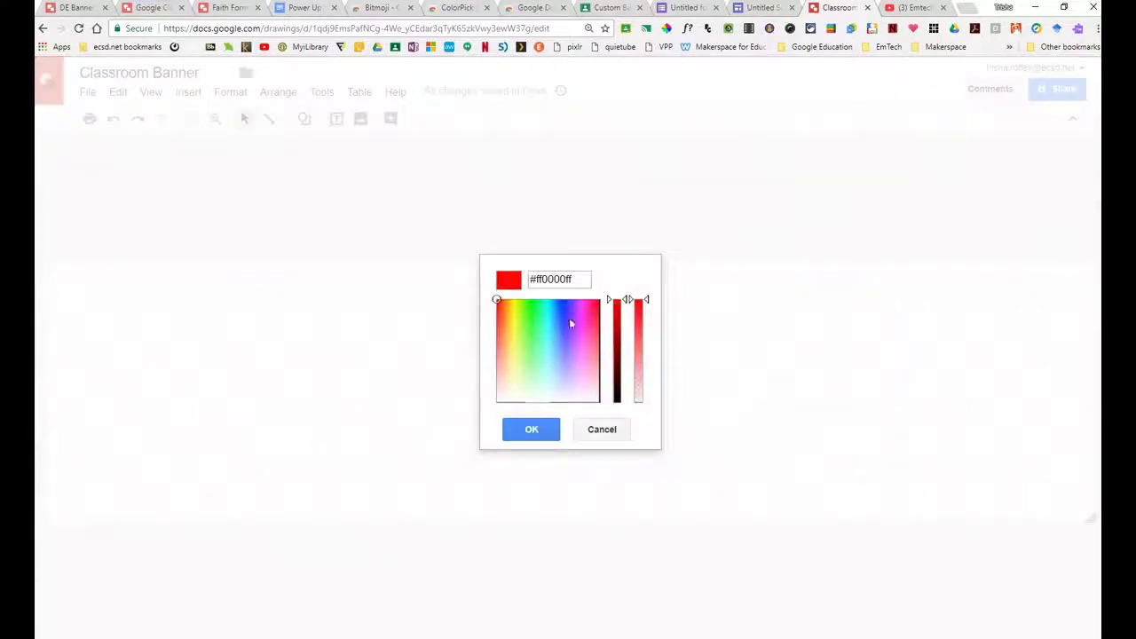
{"action": "left_click_drag", "start_coordinate": [586, 279], "coordinate": [529, 280]}
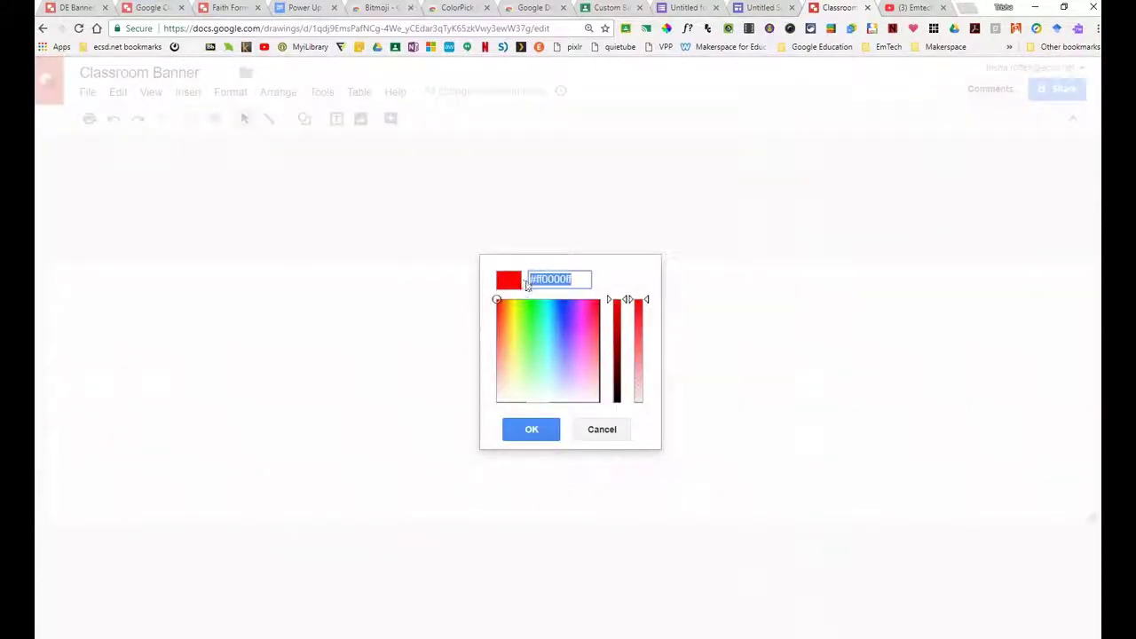
{"action": "type", "text": "#01b5d1ff"}
{"action": "left_click", "coordinate": [531, 429]}
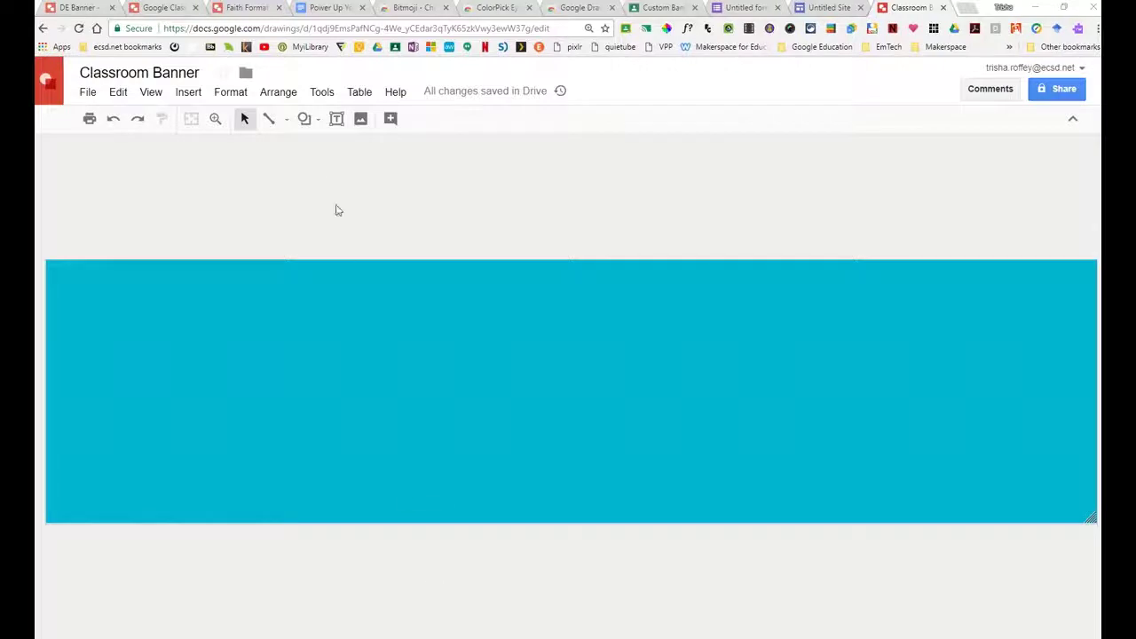
- Insert word art reading Computer Science on the banner
{"action": "left_click", "coordinate": [337, 124]}
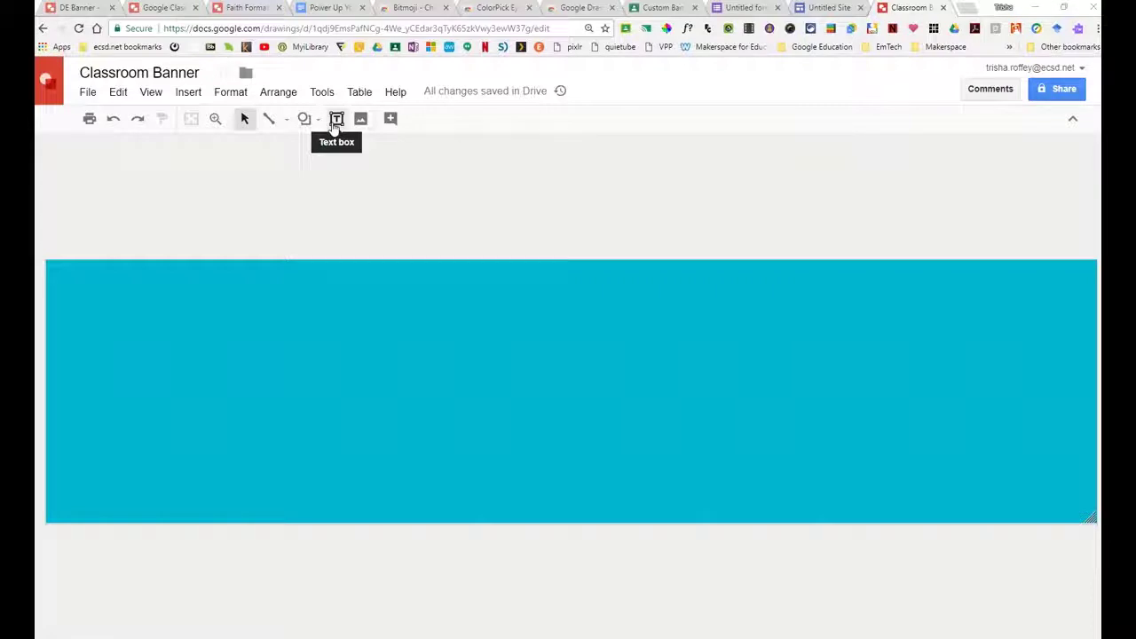
{"action": "left_click", "coordinate": [191, 94]}
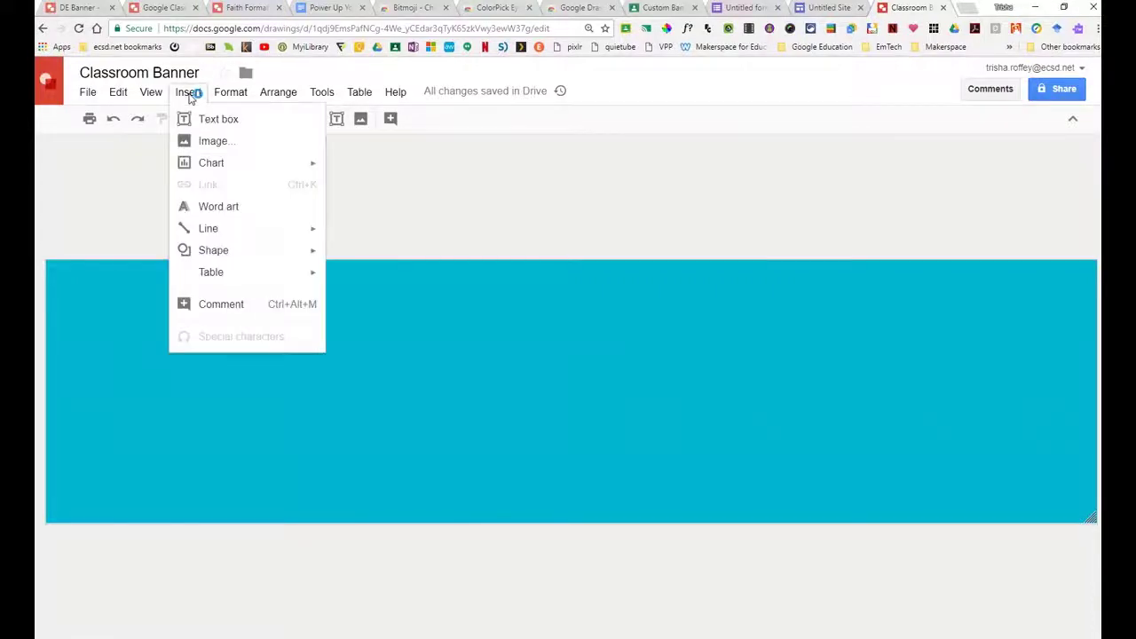
{"action": "left_click", "coordinate": [232, 207]}
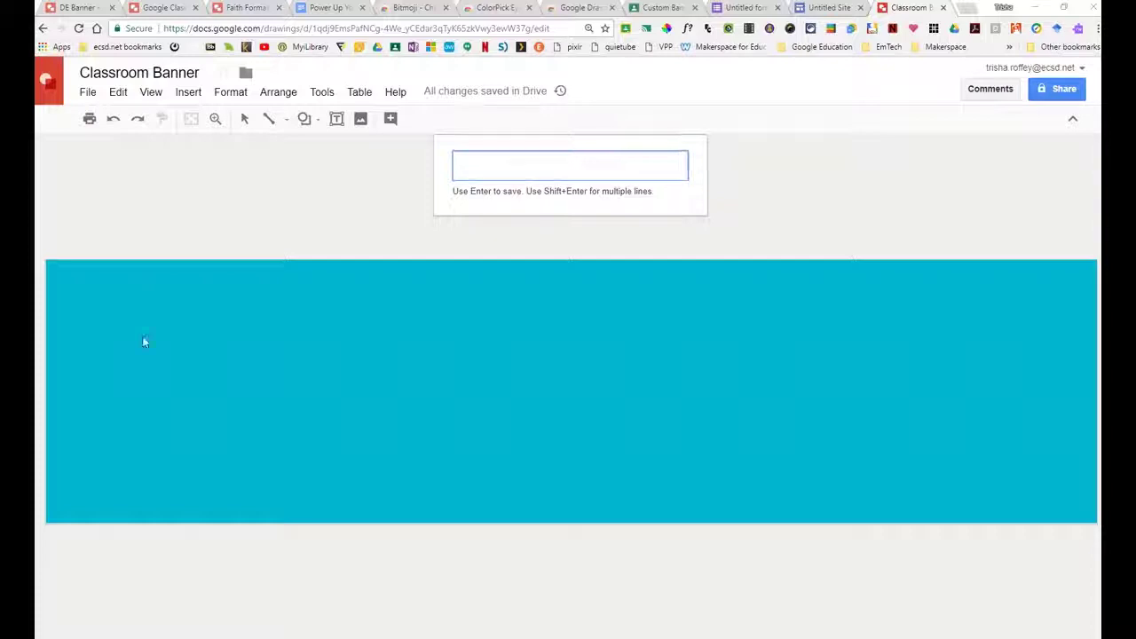
{"action": "left_click", "coordinate": [482, 163]}
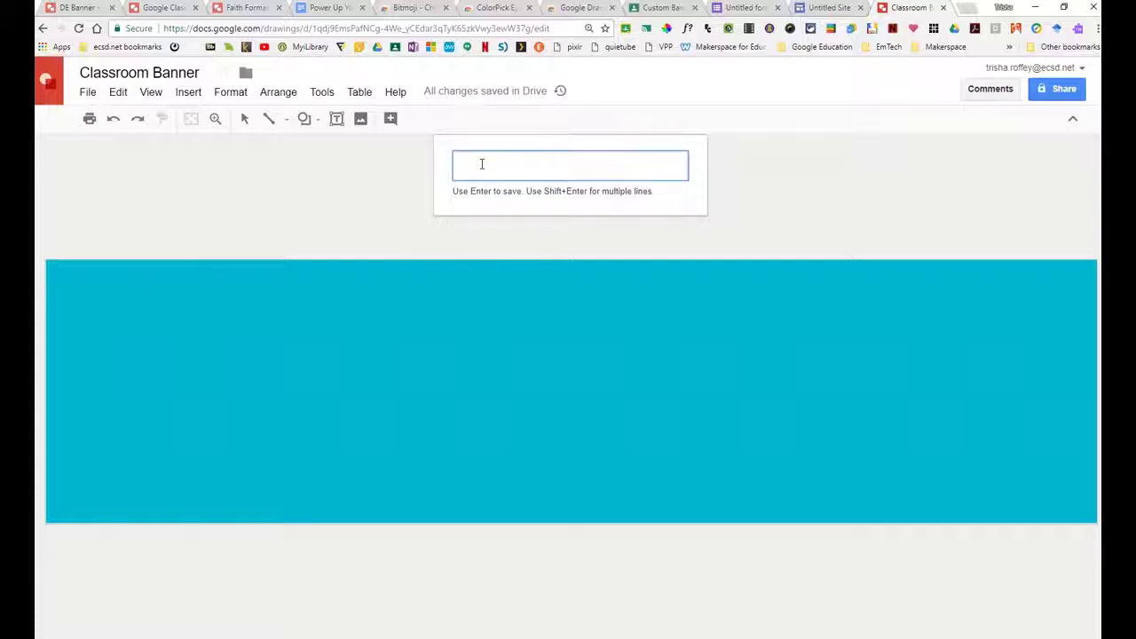
{"action": "type", "text": "Computer Science"}
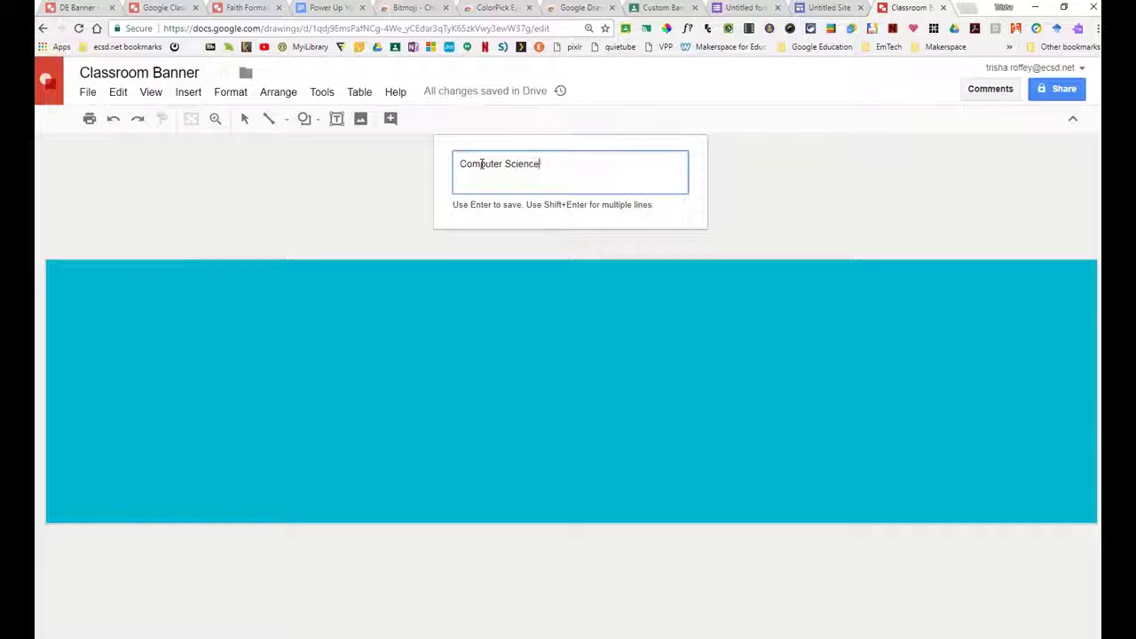
{"action": "key", "text": "Return"}
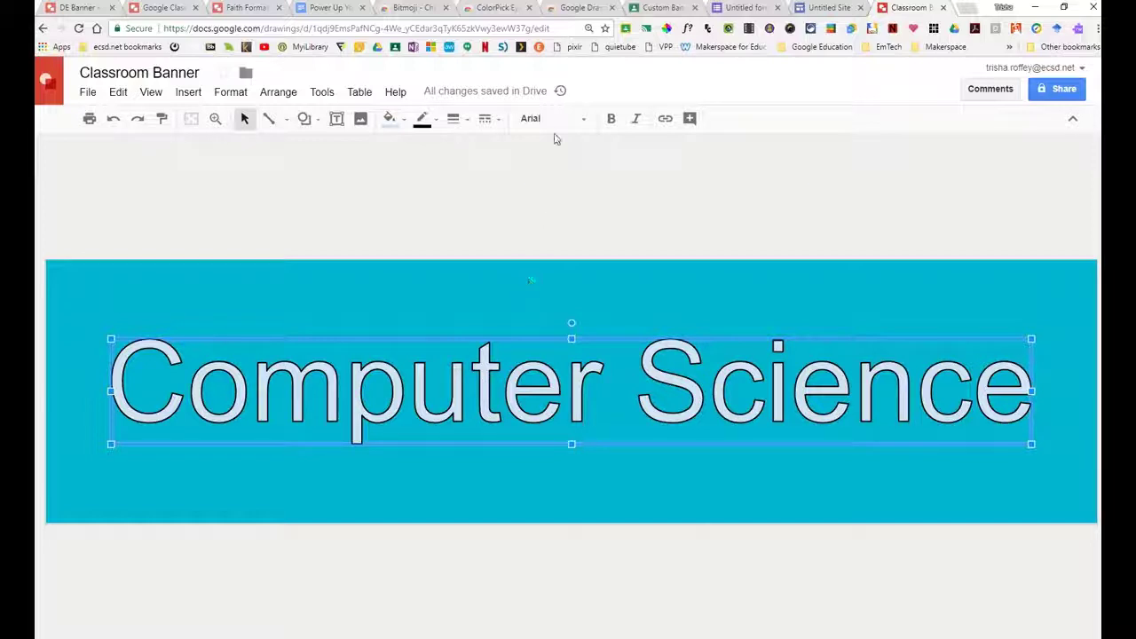
- Set the Computer Science word art's font to Bangers and its fill colour to white
{"action": "left_click", "coordinate": [584, 120]}
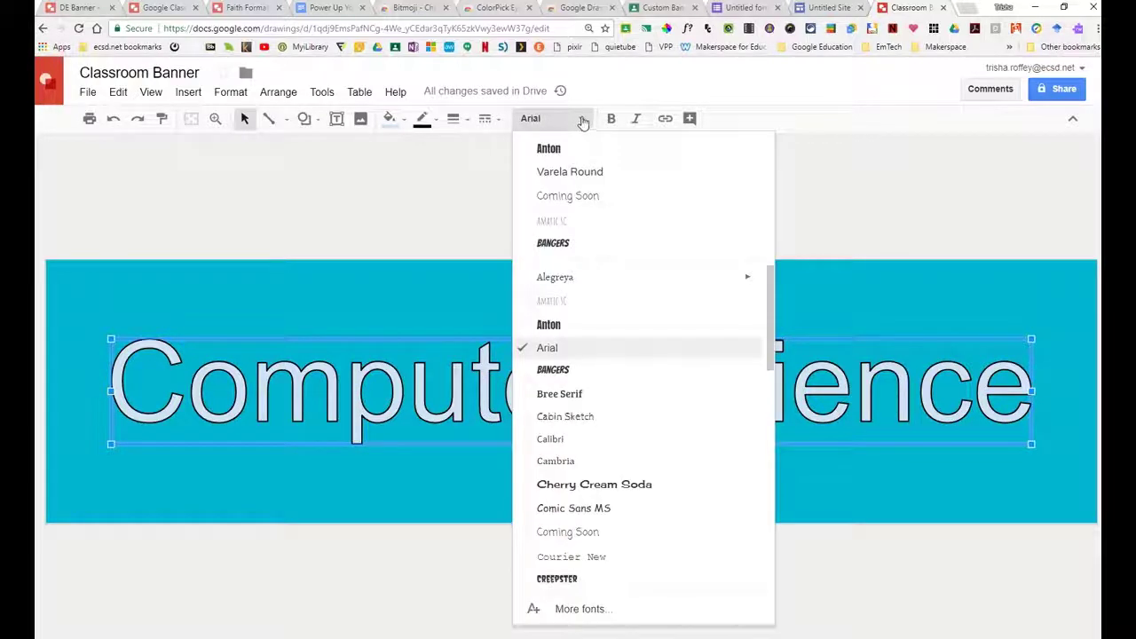
{"action": "left_click", "coordinate": [561, 244]}
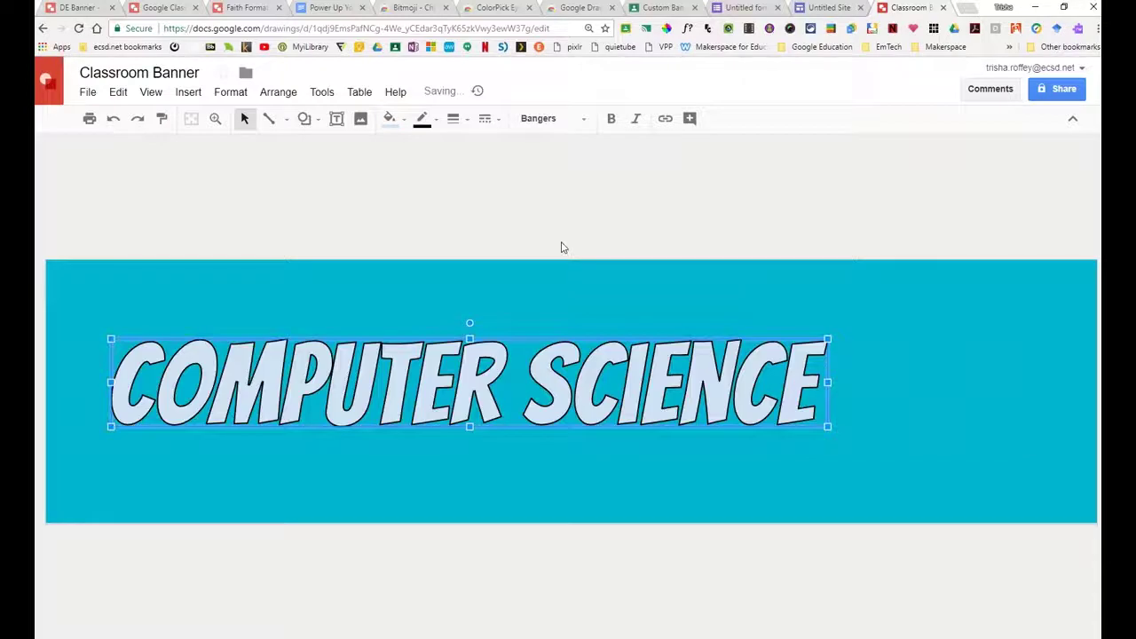
{"action": "left_click", "coordinate": [404, 125]}
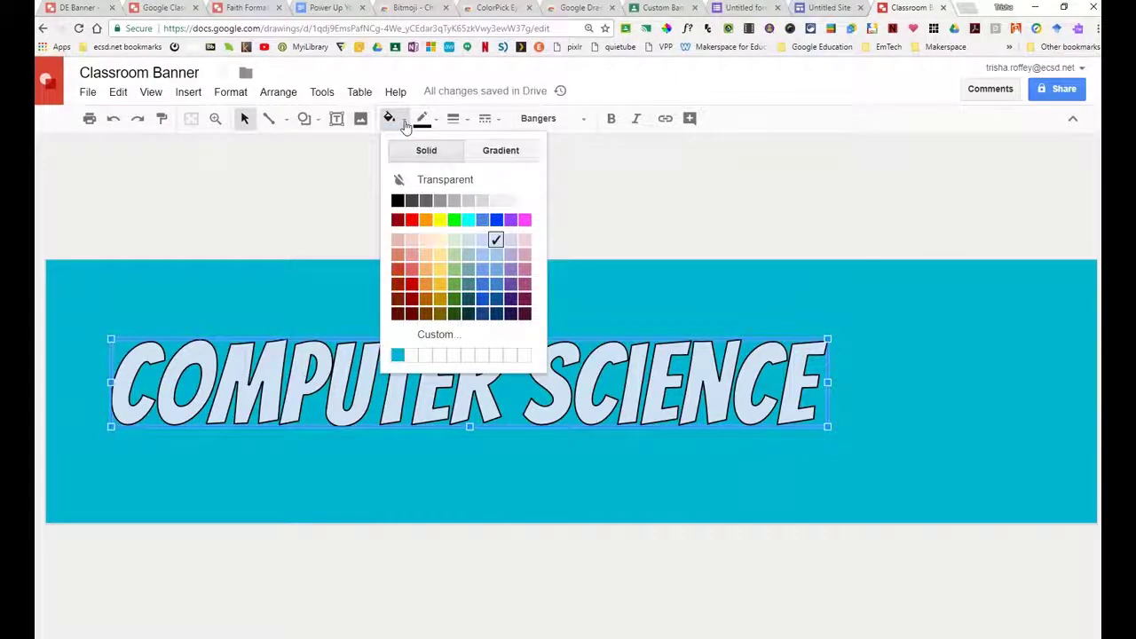
{"action": "left_click", "coordinate": [524, 200]}
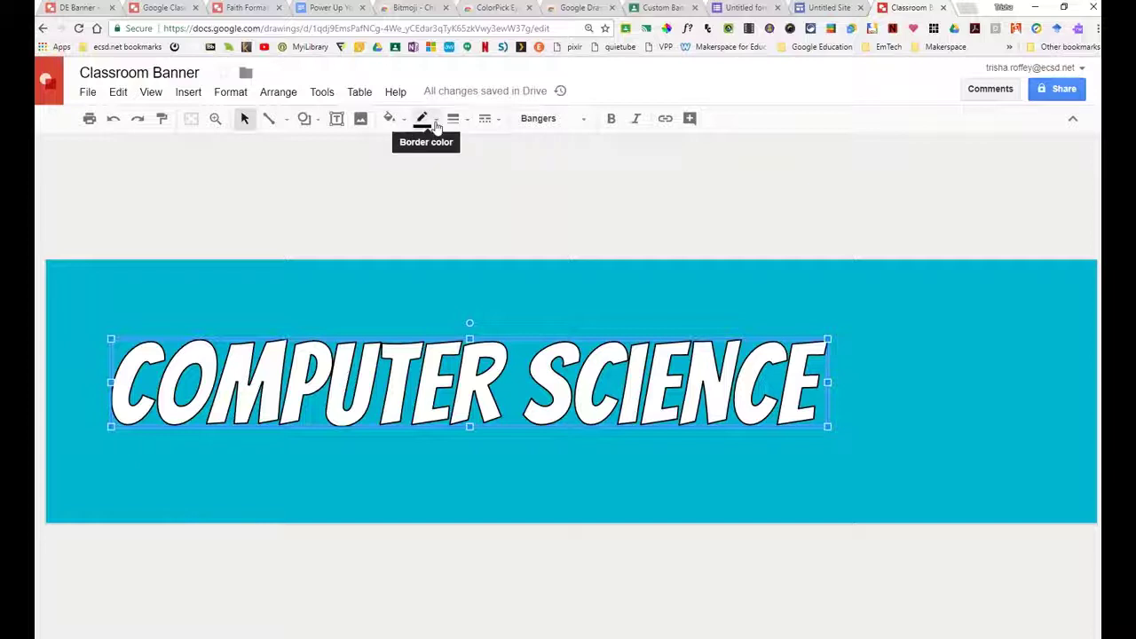
- Thicken the word art's black border and move the title toward the banner's right side, leaving space on its left
{"action": "left_click", "coordinate": [464, 124]}
{"action": "left_click", "coordinate": [463, 193]}
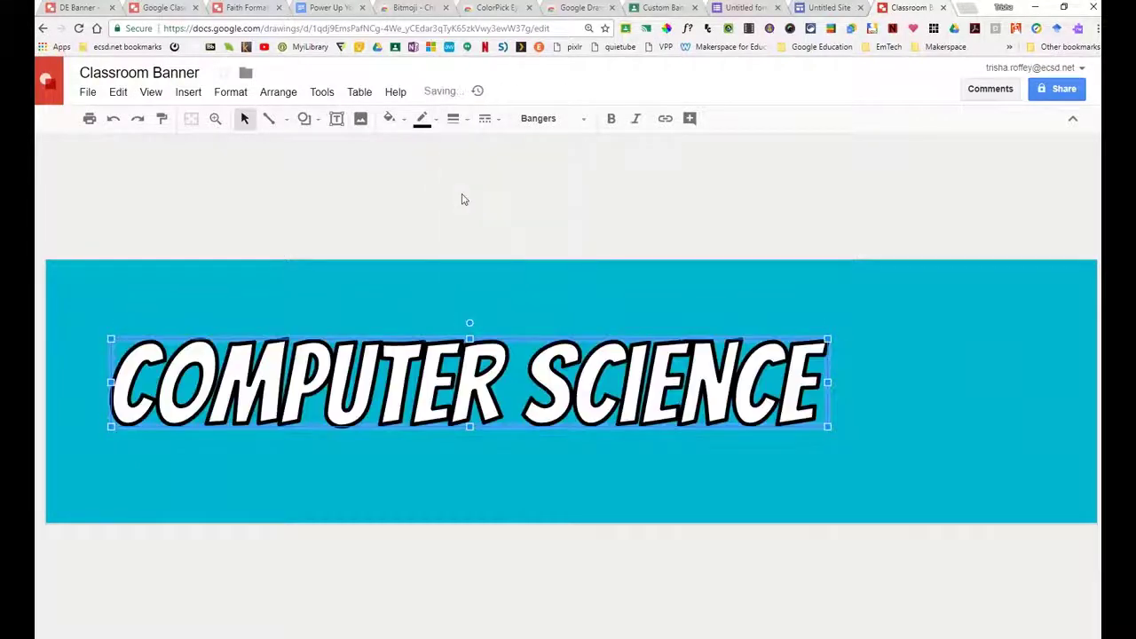
{"action": "left_click_drag", "start_coordinate": [598, 389], "coordinate": [790, 390]}
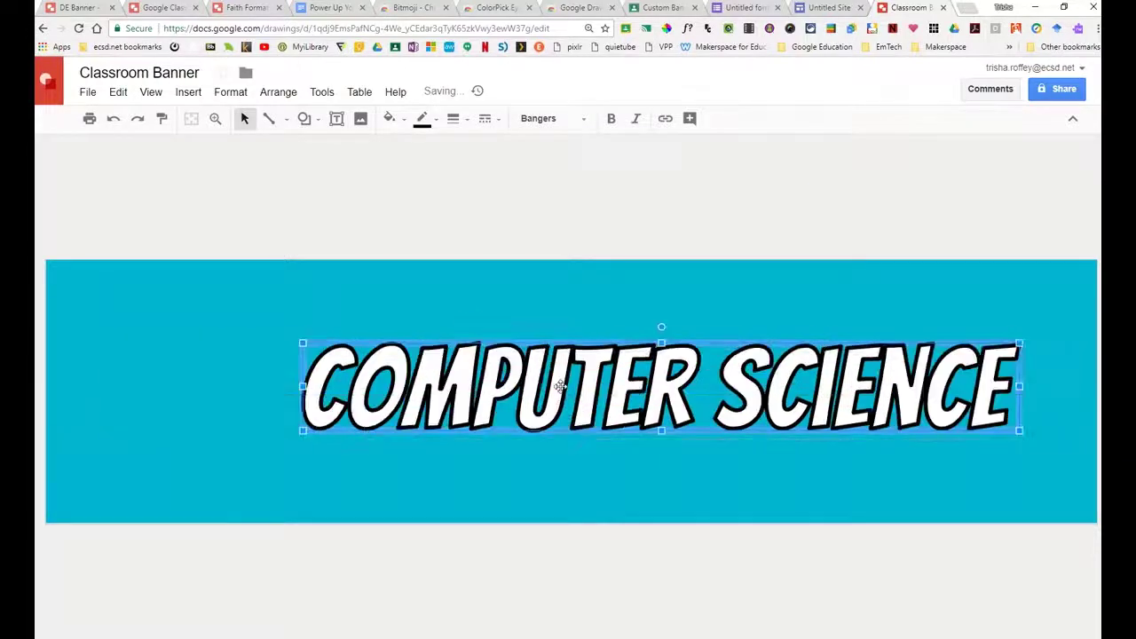
{"action": "left_click", "coordinate": [404, 170]}
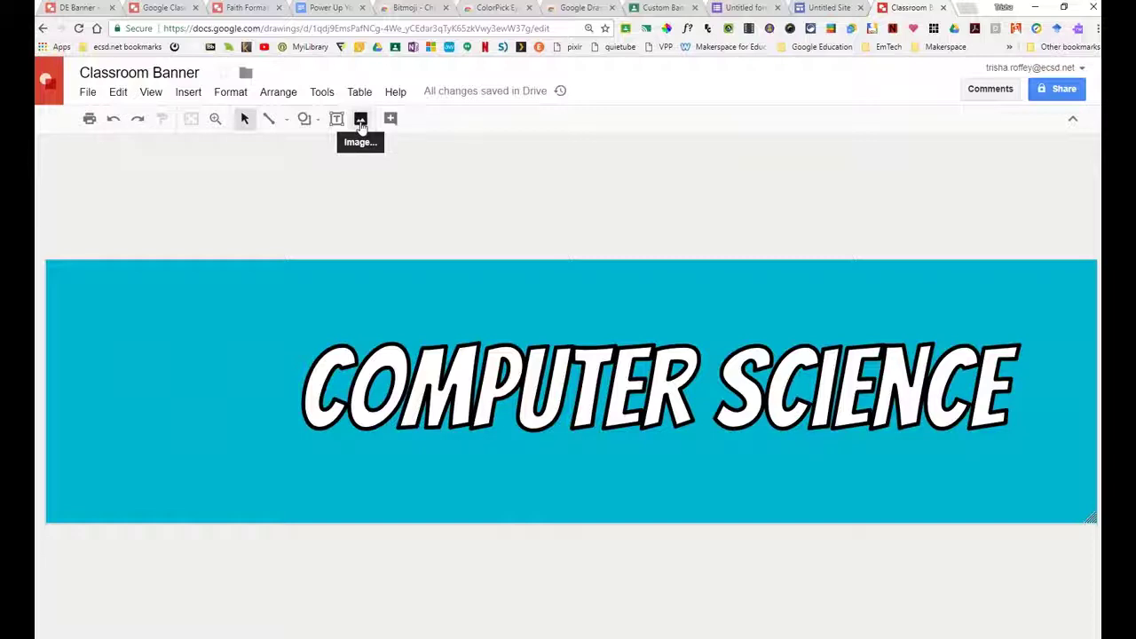
- Search Google images for Computer and insert the grey computer picture that has its own shaded background
{"action": "left_click", "coordinate": [360, 121]}
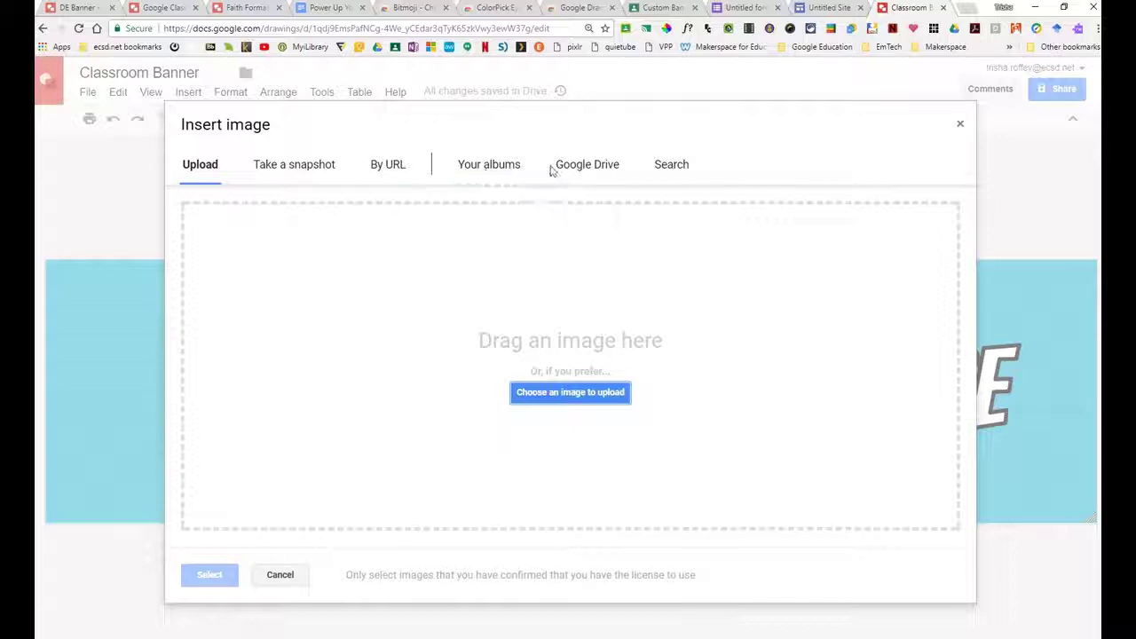
{"action": "left_click", "coordinate": [672, 173]}
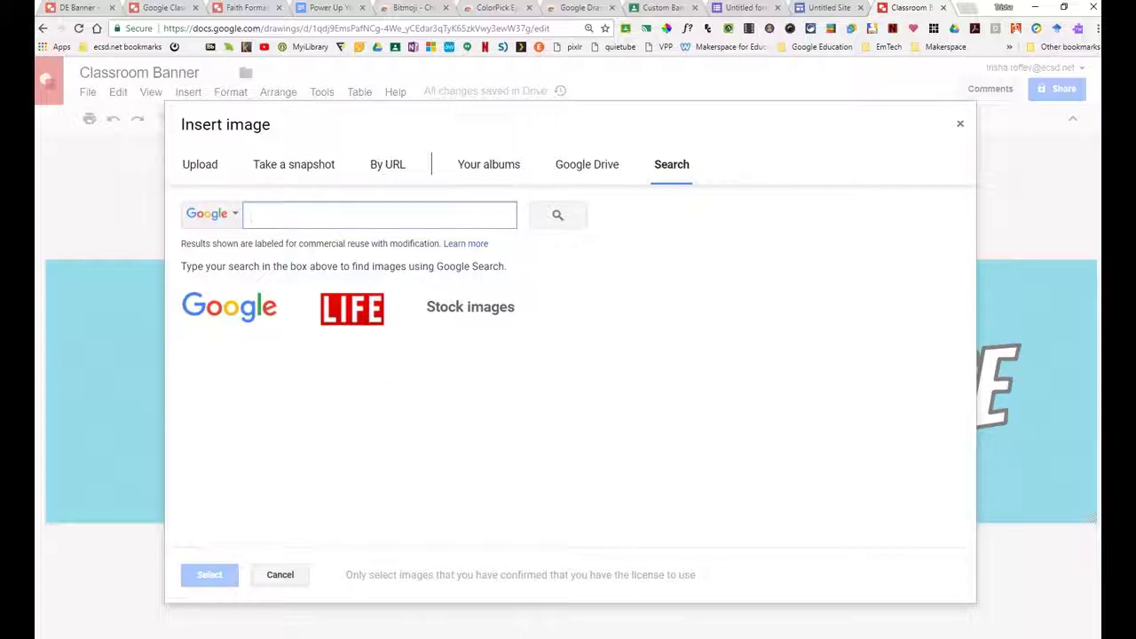
{"action": "left_click", "coordinate": [296, 216]}
{"action": "type", "text": "Computer"}
{"action": "key", "text": "Return"}
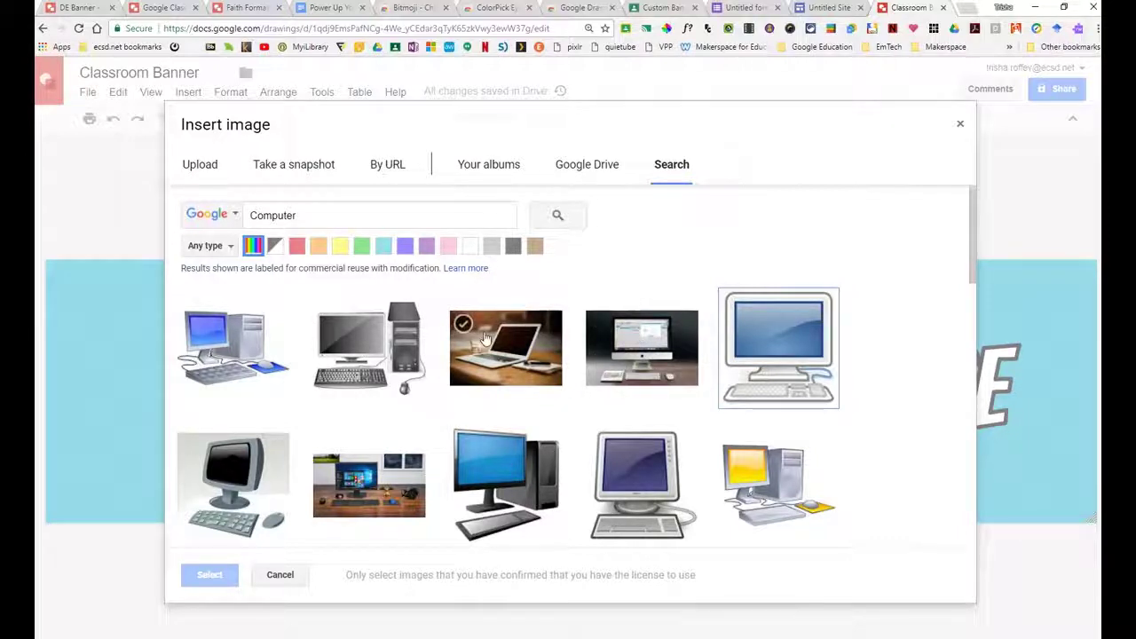
{"action": "left_click", "coordinate": [236, 493]}
{"action": "left_click", "coordinate": [193, 583]}
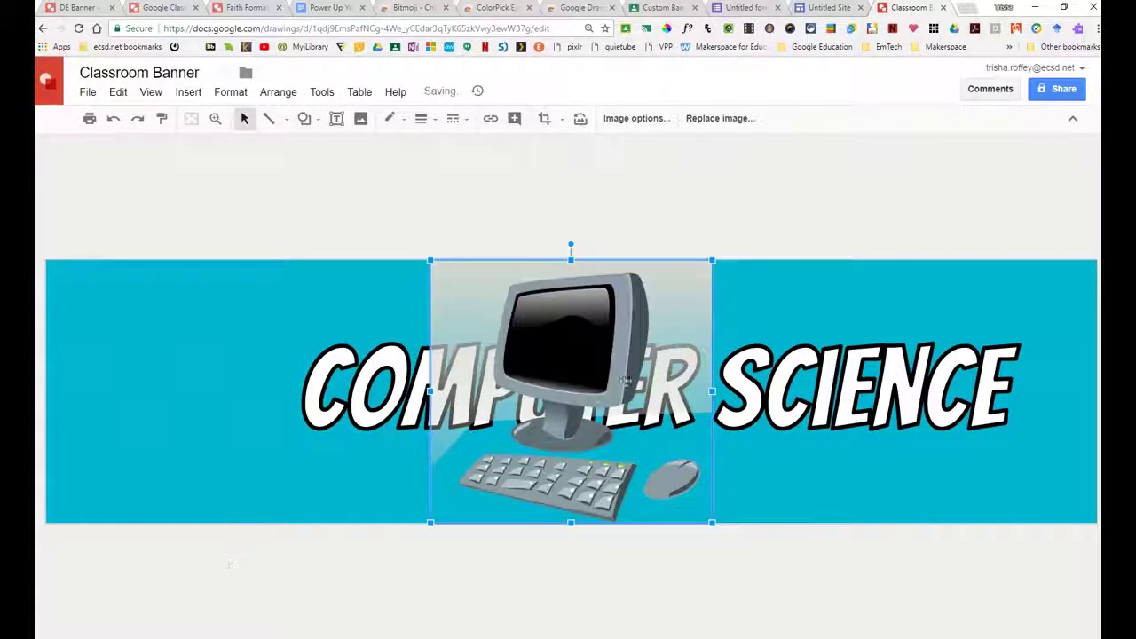
- Try the grey computer picture at a smaller size left of the title, and delete it from the banner
{"action": "left_click_drag", "start_coordinate": [478, 306], "coordinate": [545, 367]}
{"action": "left_click_drag", "start_coordinate": [613, 436], "coordinate": [200, 382]}
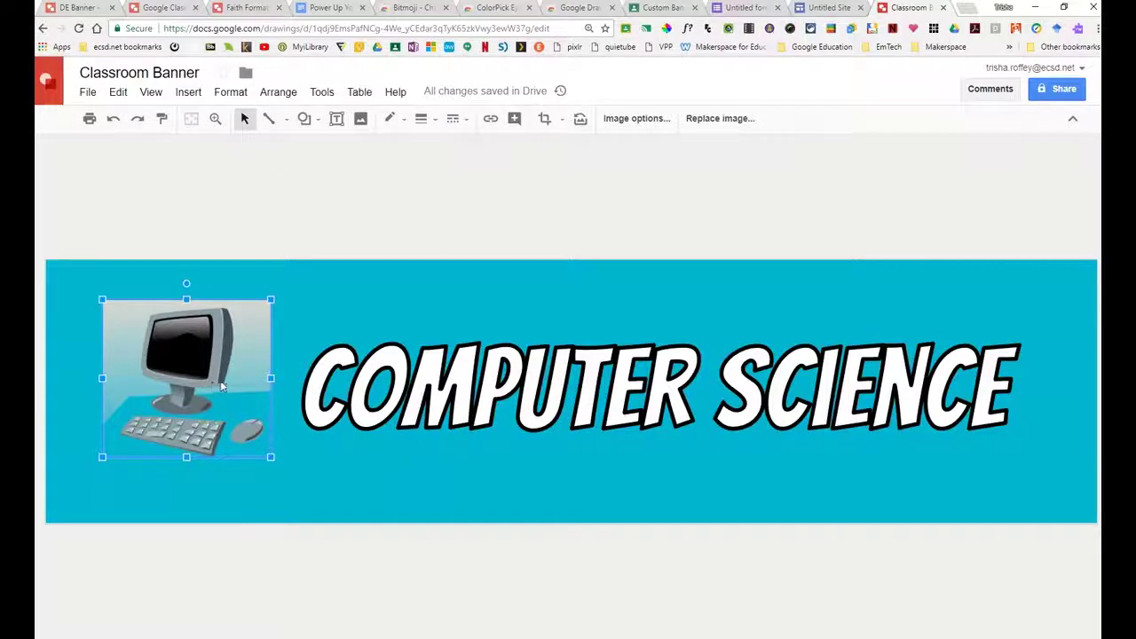
{"action": "key", "text": "Delete"}
- Search Google images for Computer png and insert the vintage beige computer with the purple screen
{"action": "left_click", "coordinate": [361, 118]}
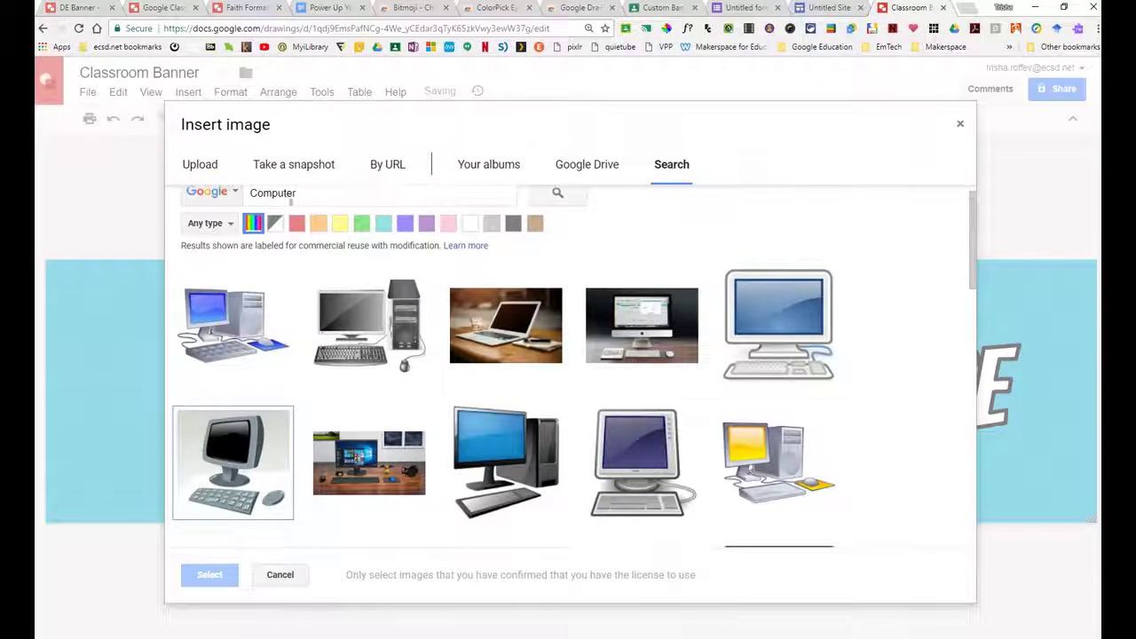
{"action": "scroll", "coordinate": [329, 235], "scroll_direction": "up", "scroll_amount": 1}
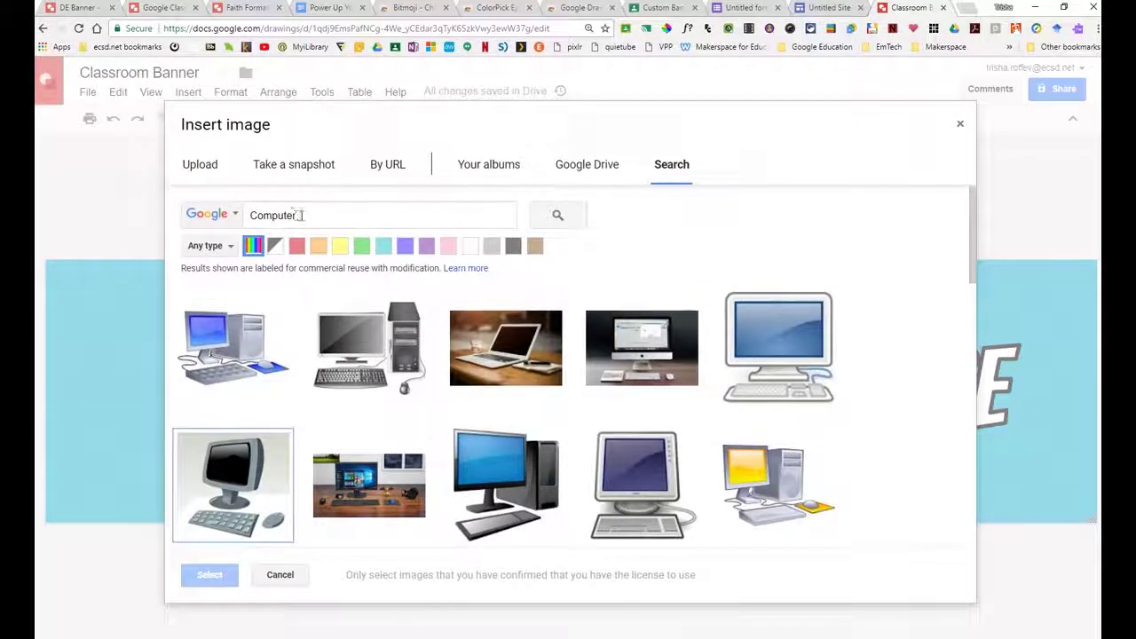
{"action": "left_click", "coordinate": [313, 216]}
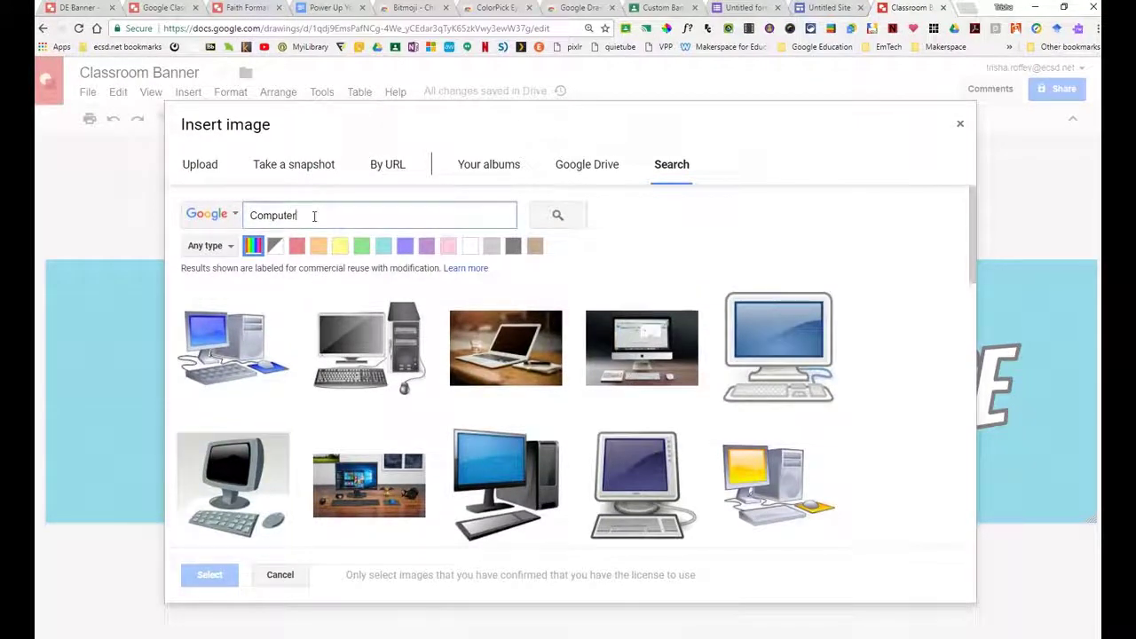
{"action": "type", "text": "png"}
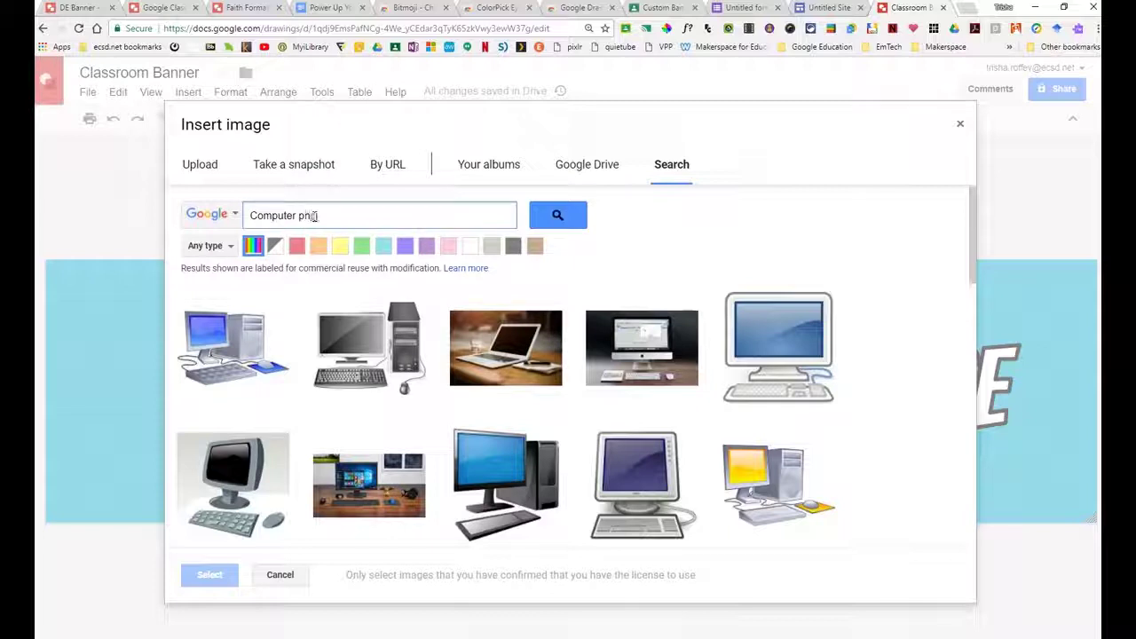
{"action": "key", "text": "Return"}
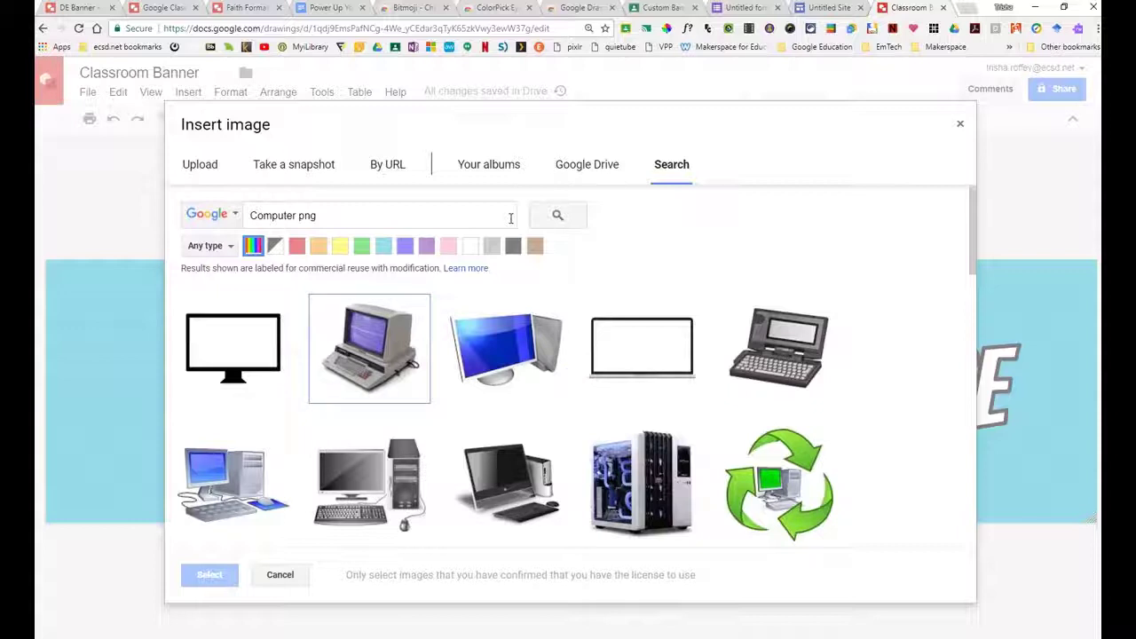
{"action": "left_click", "coordinate": [378, 351]}
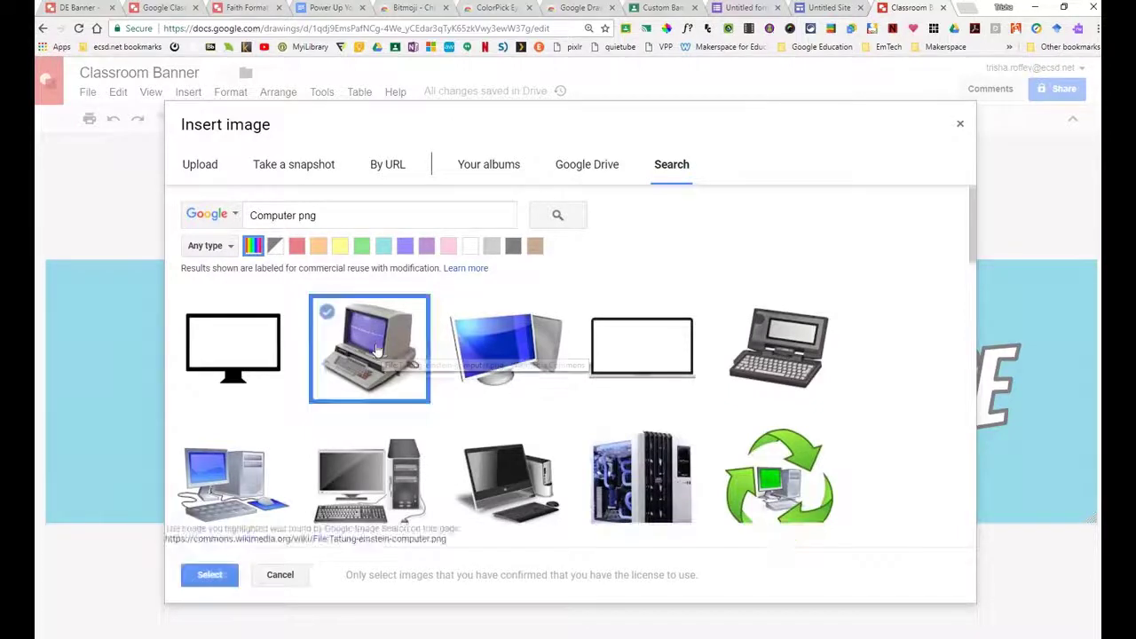
{"action": "left_click", "coordinate": [190, 580]}
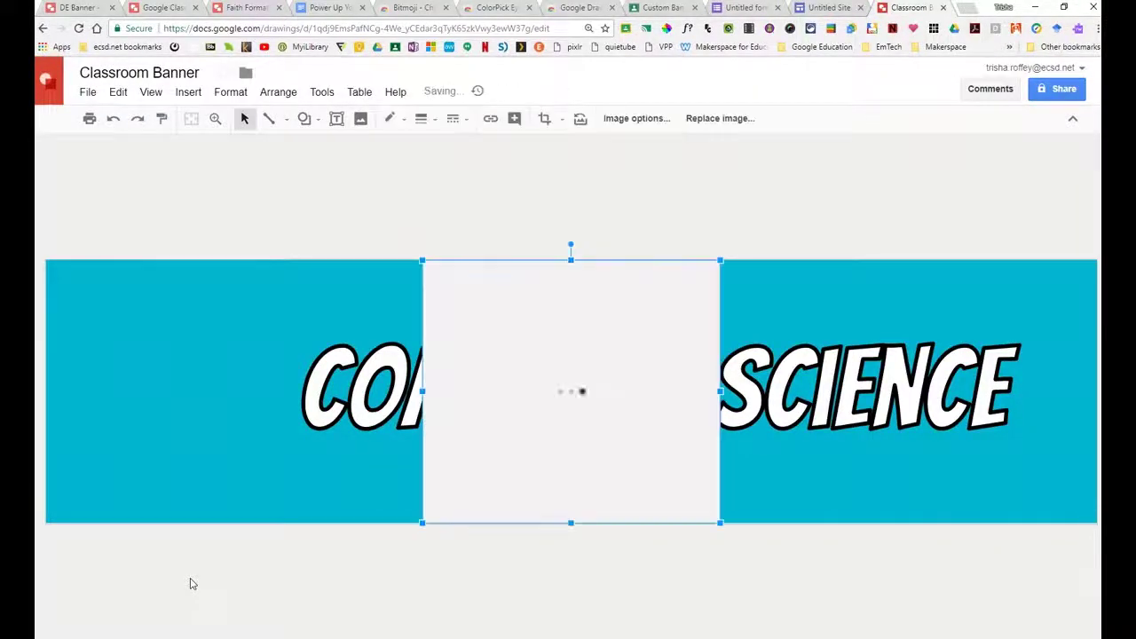
- Shrink the vintage computer picture and position it just left of the Computer Science title
{"action": "left_click_drag", "start_coordinate": [539, 360], "coordinate": [197, 363]}
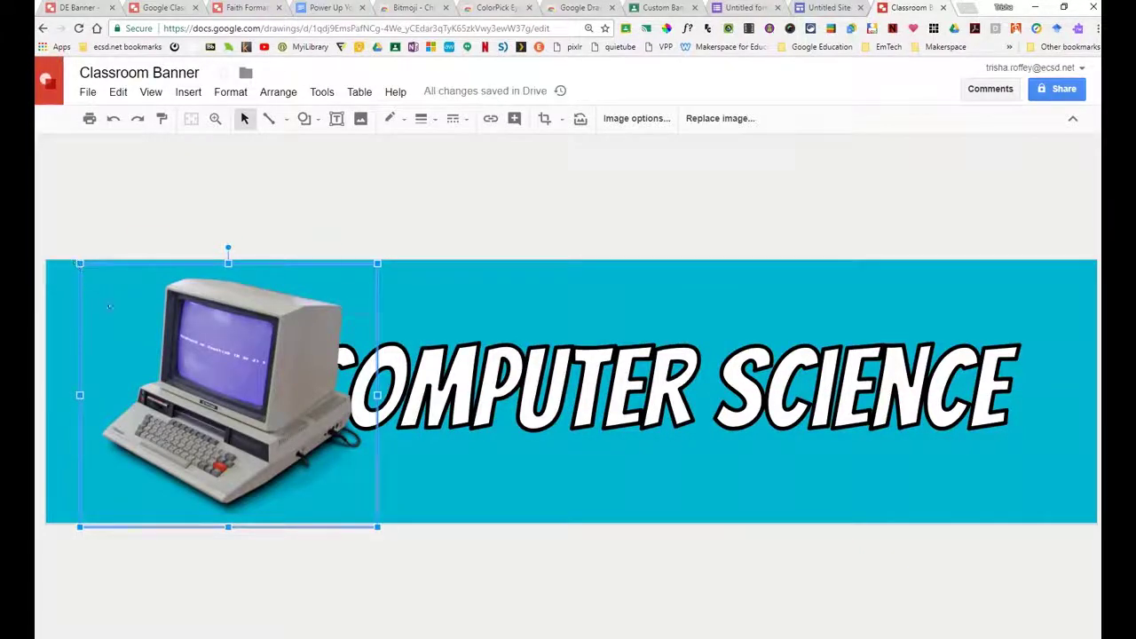
{"action": "left_click_drag", "start_coordinate": [182, 388], "coordinate": [190, 355]}
{"action": "left_click_drag", "start_coordinate": [270, 437], "coordinate": [189, 392]}
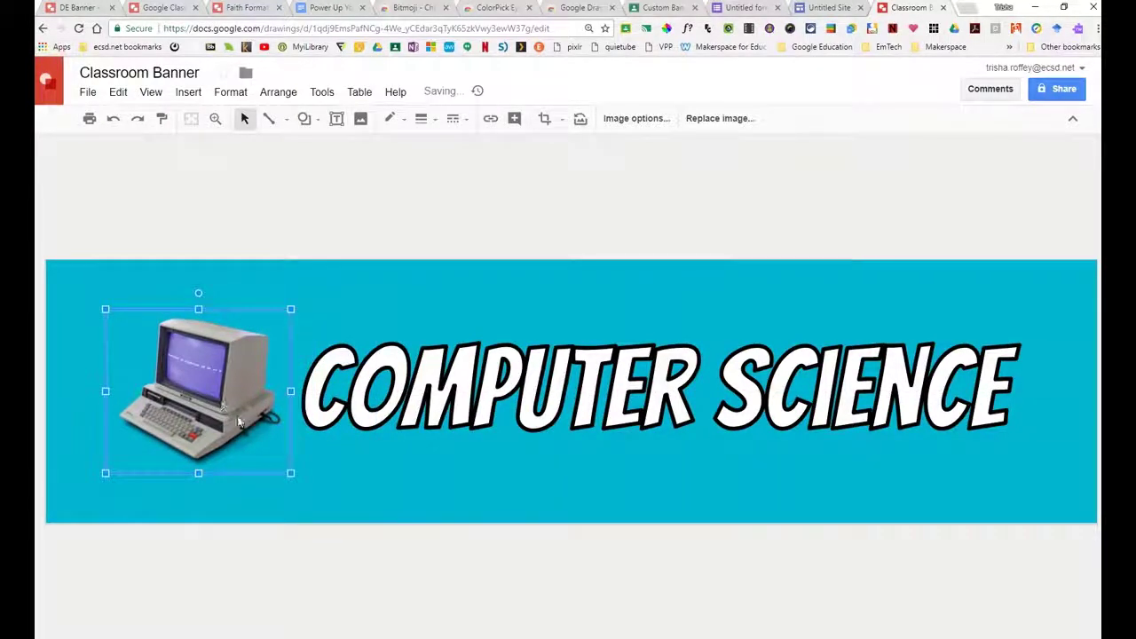
{"action": "left_click", "coordinate": [501, 491]}
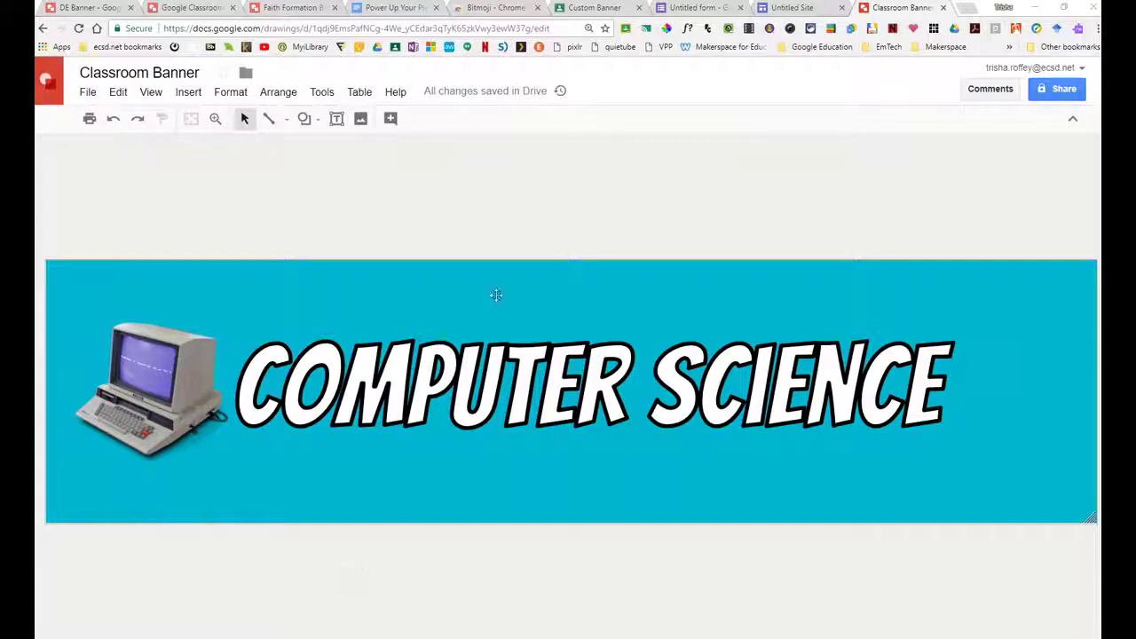
- Review the Bitmoji extension's Chrome Web Store page and the bitmoji.com website
{"action": "left_click", "coordinate": [482, 9]}
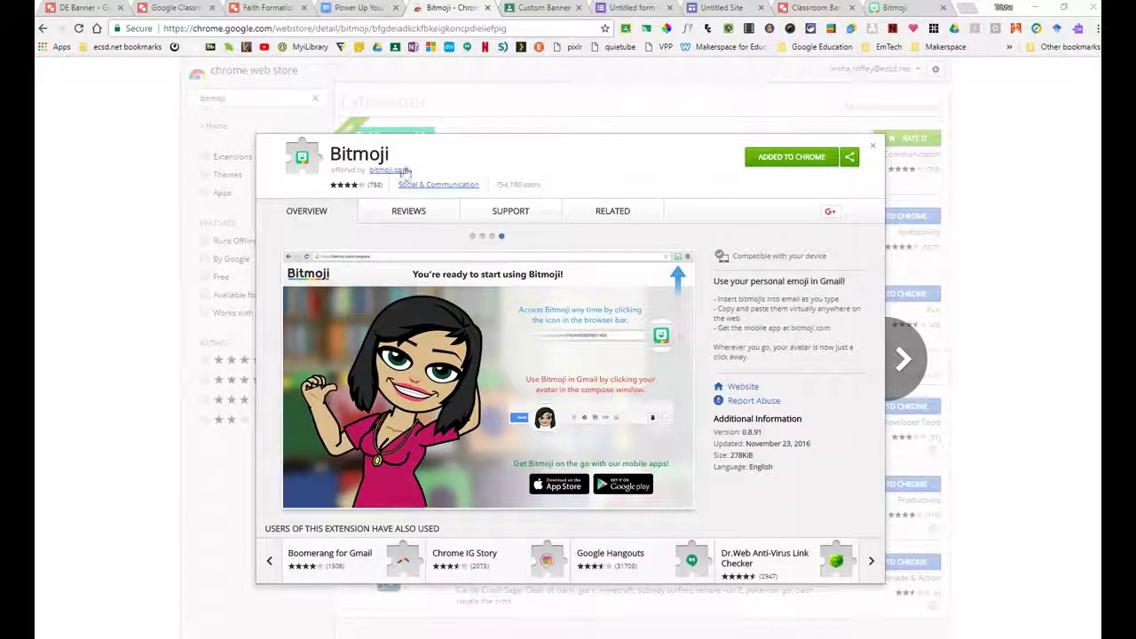
{"action": "left_click", "coordinate": [896, 10]}
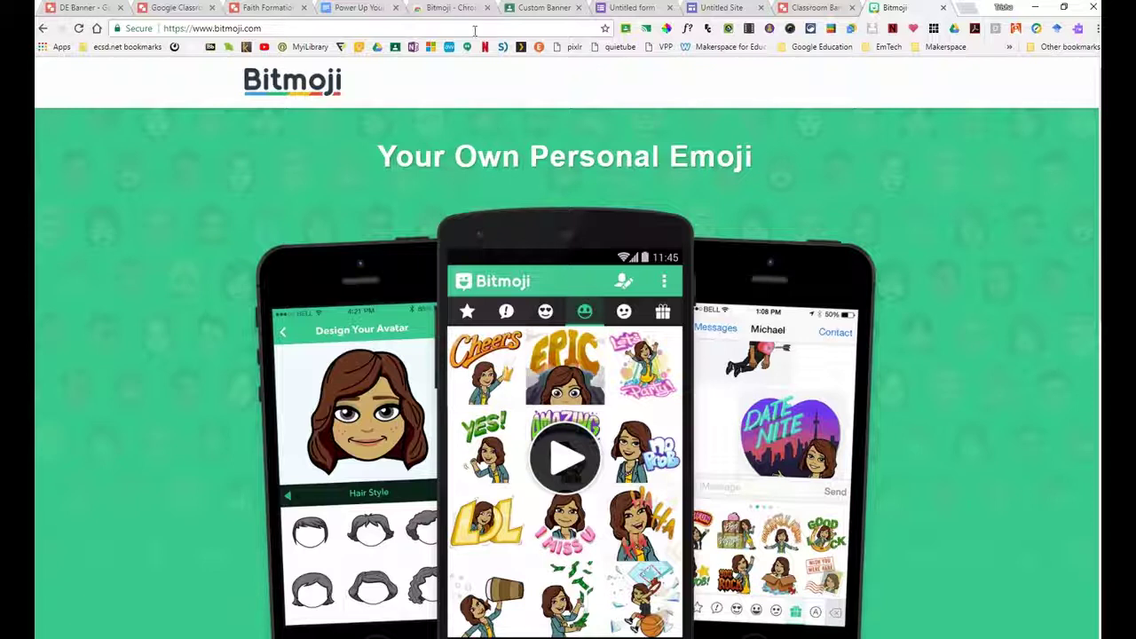
{"action": "left_click", "coordinate": [453, 8]}
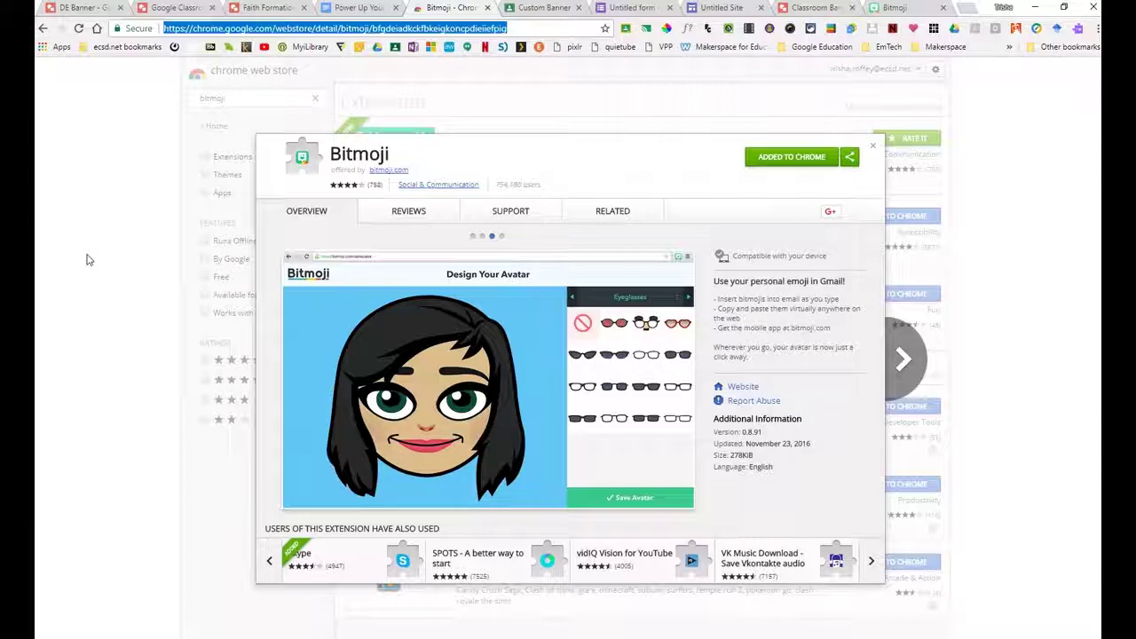
- Return to the Classroom Banner drawing and insert the "Genius!" Bitmoji from the extension's yay category
{"action": "left_click", "coordinate": [812, 8]}
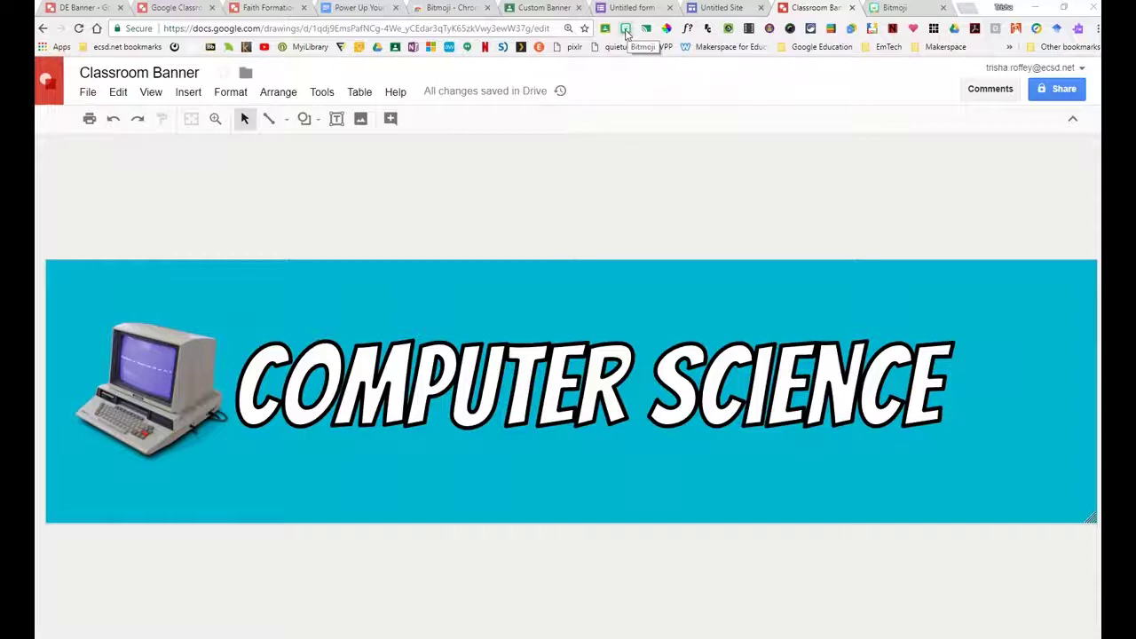
{"action": "left_click", "coordinate": [626, 30]}
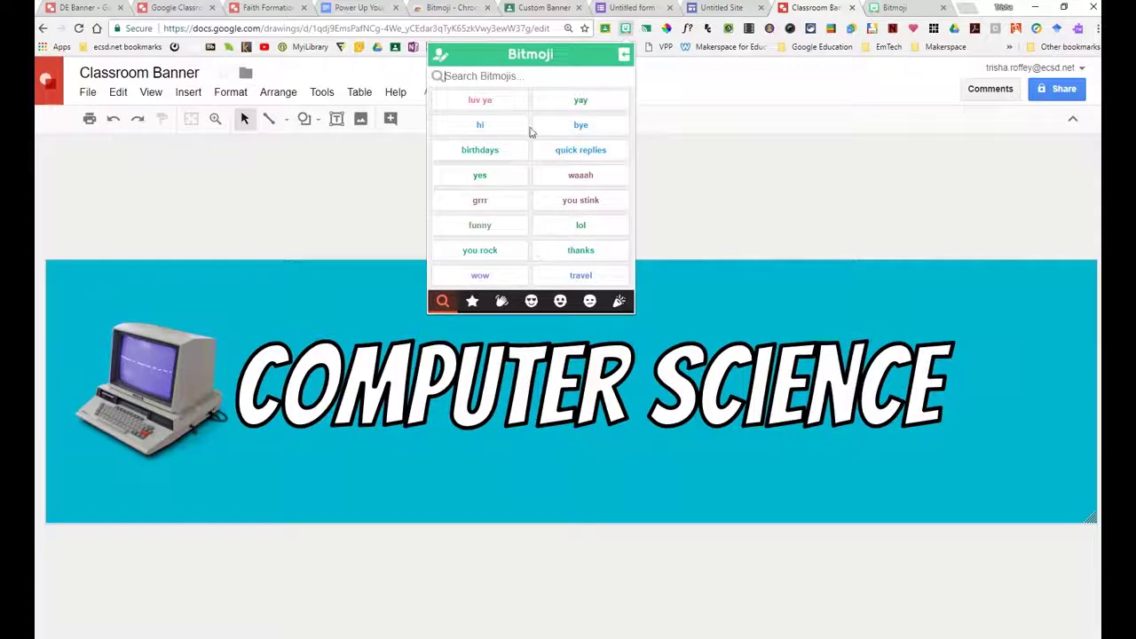
{"action": "left_click", "coordinate": [585, 103]}
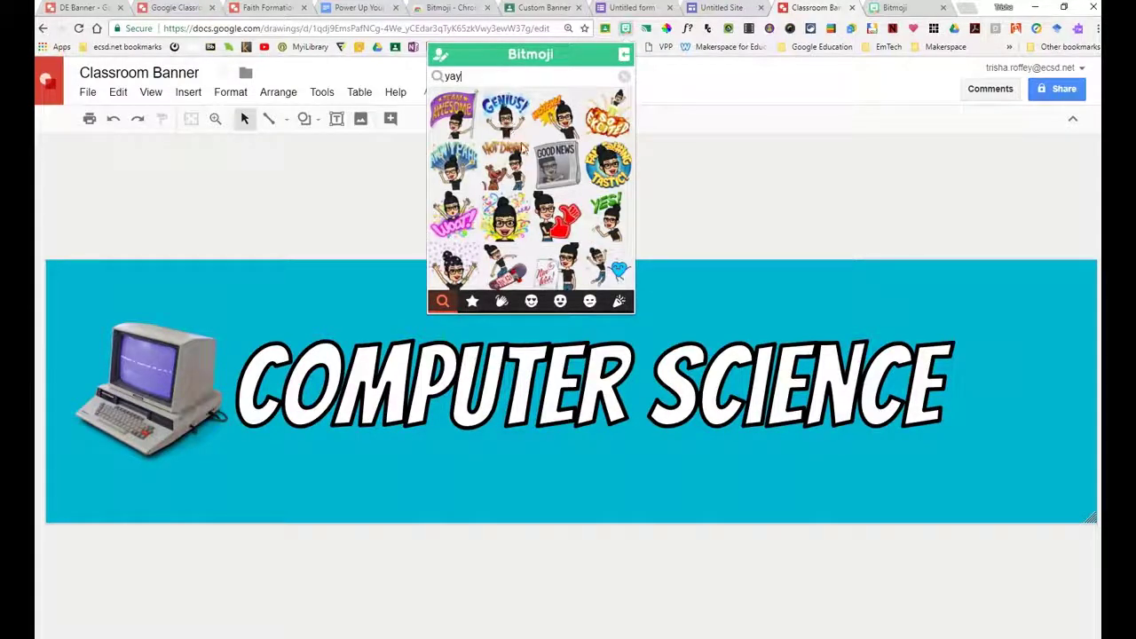
{"action": "left_click_drag", "start_coordinate": [503, 106], "coordinate": [991, 374]}
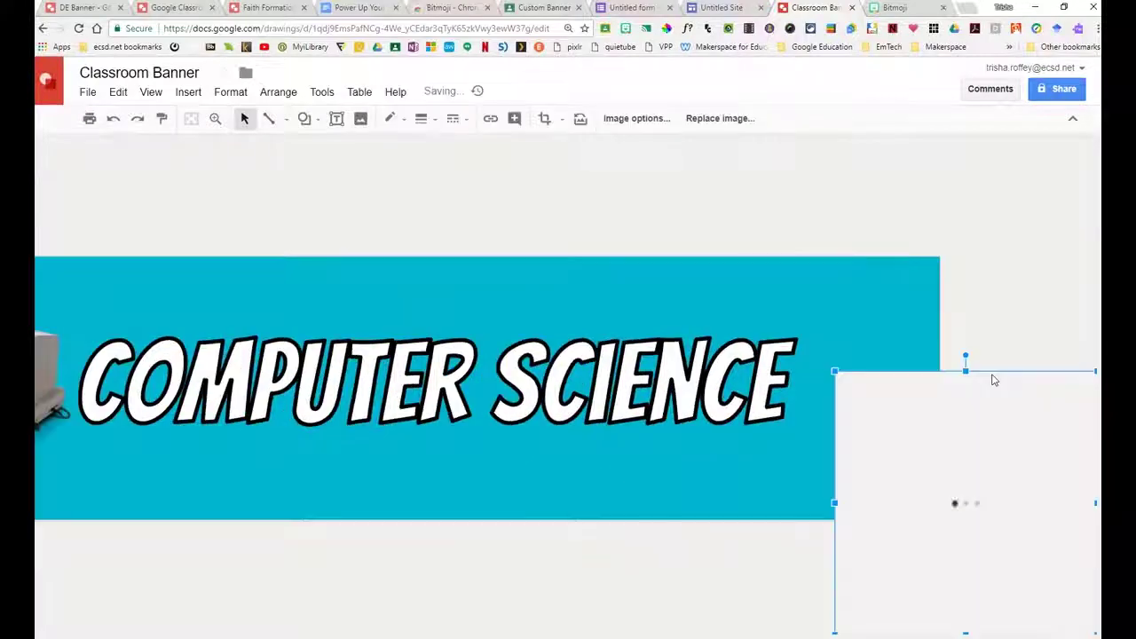
- Shrink the "Genius!" Bitmoji and position it just right of the Computer Science title
{"action": "left_click_drag", "start_coordinate": [991, 376], "coordinate": [834, 234]}
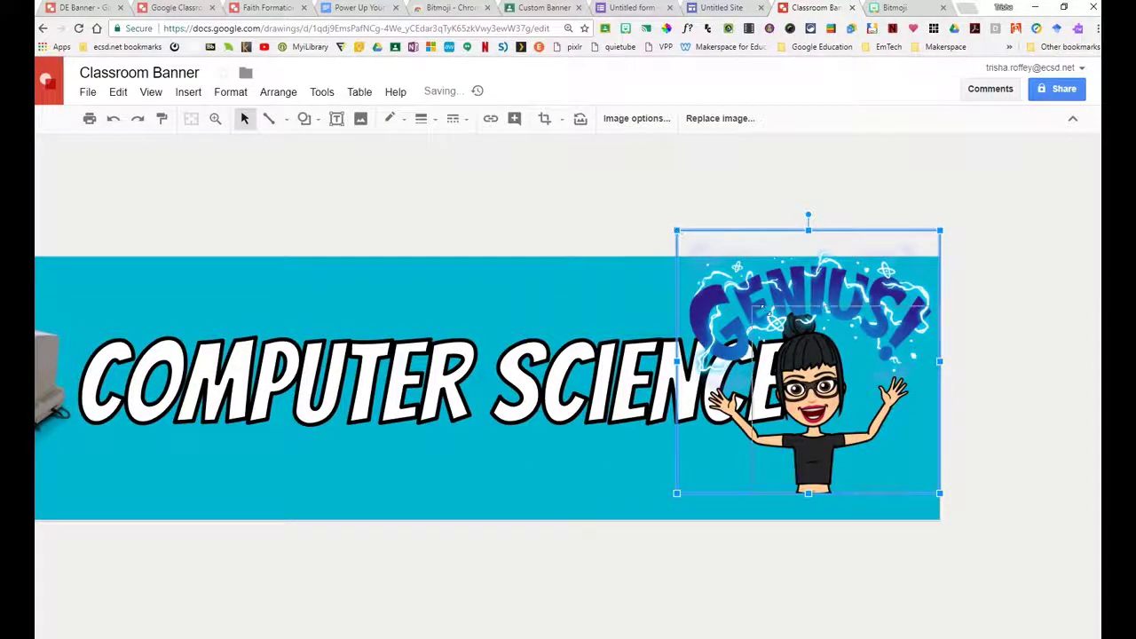
{"action": "left_click_drag", "start_coordinate": [676, 230], "coordinate": [757, 310]}
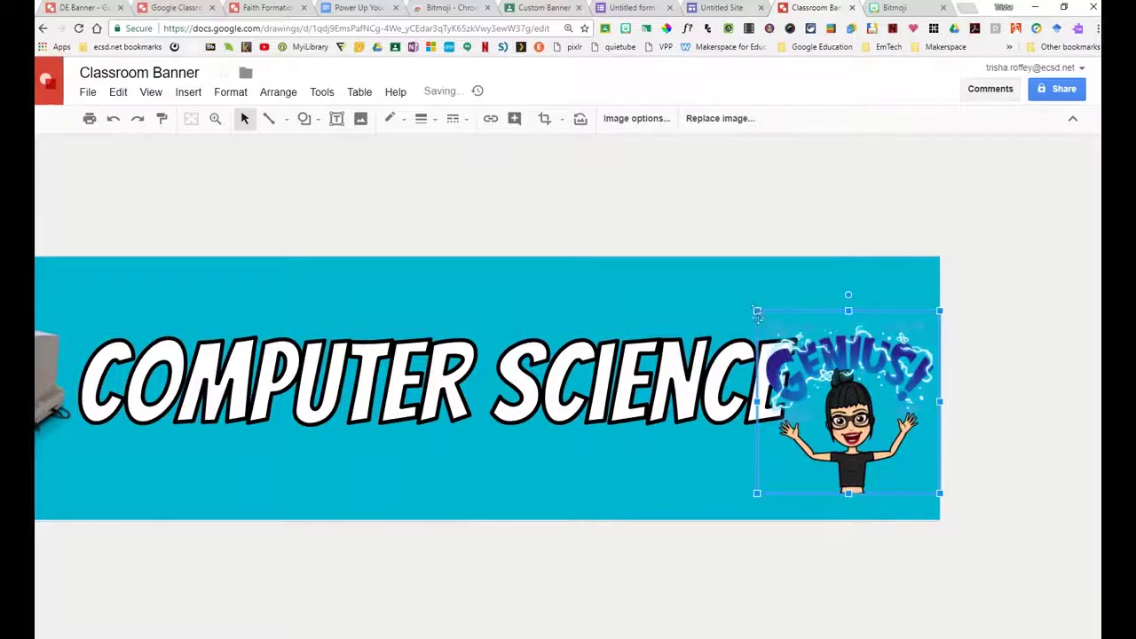
{"action": "left_click_drag", "start_coordinate": [757, 312], "coordinate": [797, 355]}
{"action": "left_click_drag", "start_coordinate": [839, 446], "coordinate": [816, 408]}
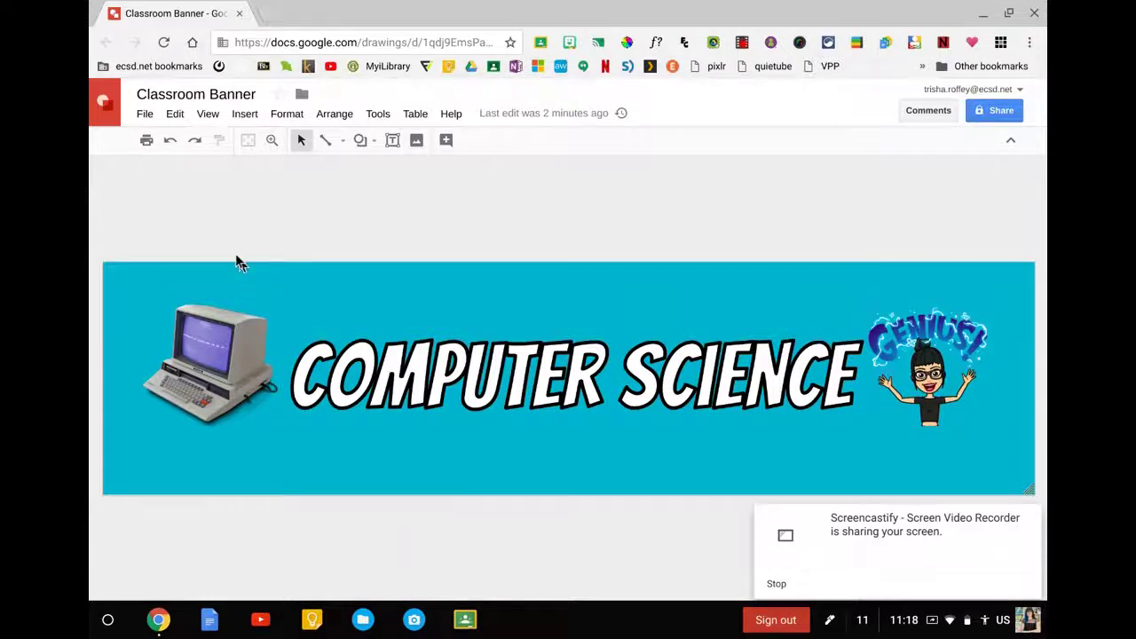
- Download the finished banner as a JPEG image, with Classroom Banner.jpg as the file name and My Drive as the location
{"action": "left_click", "coordinate": [142, 114]}
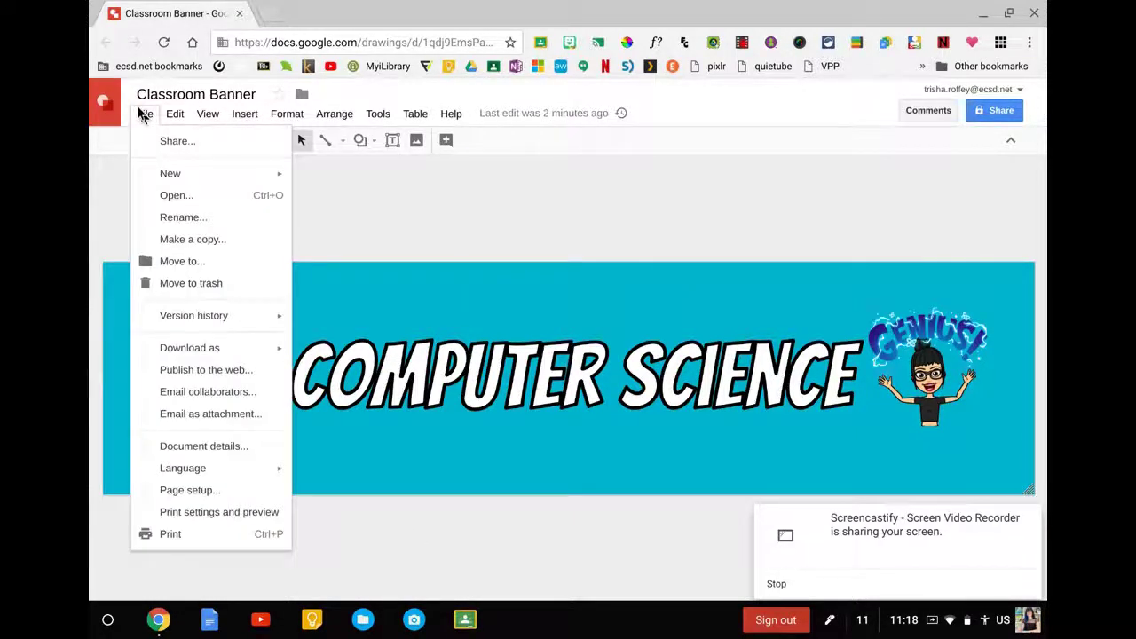
{"action": "mouse_move", "coordinate": [194, 344]}
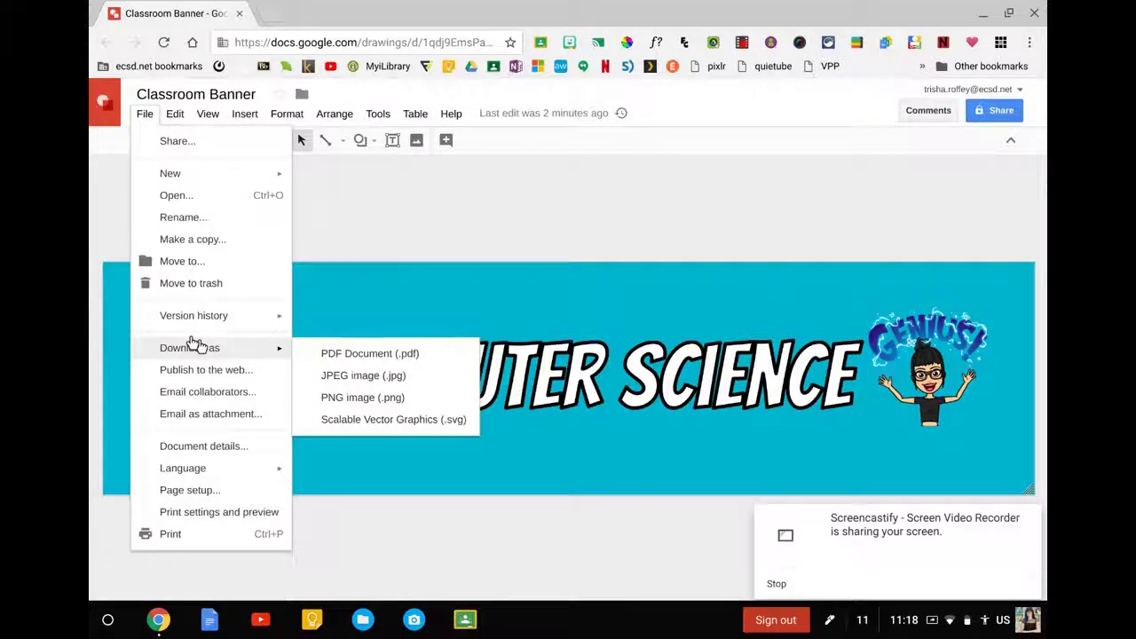
{"action": "left_click", "coordinate": [340, 377]}
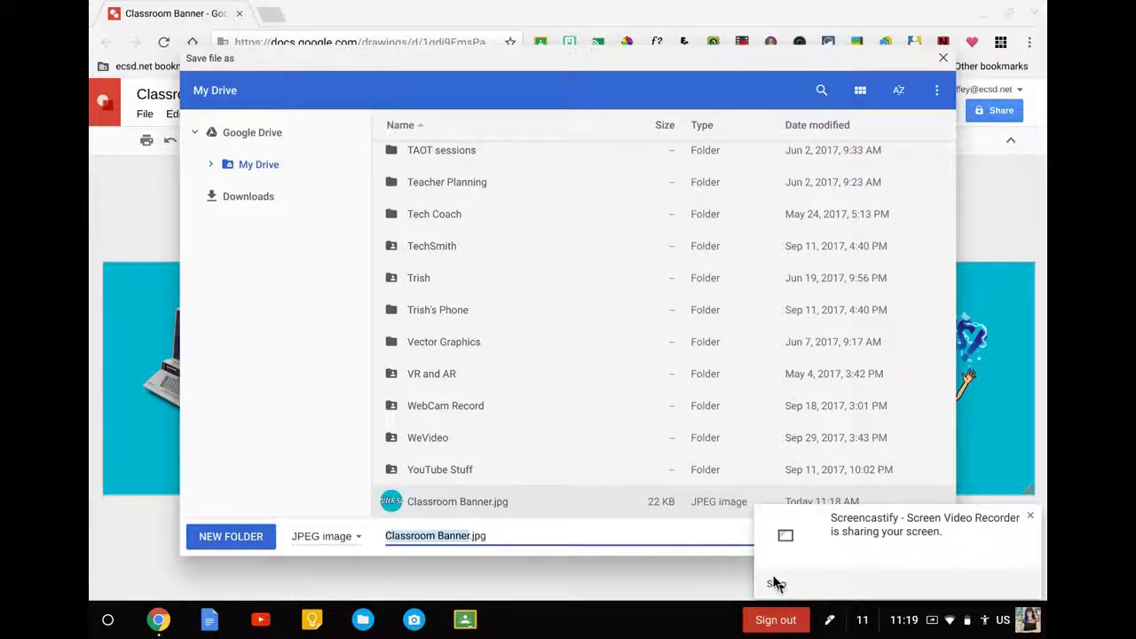
{"action": "left_click", "coordinate": [775, 583]}
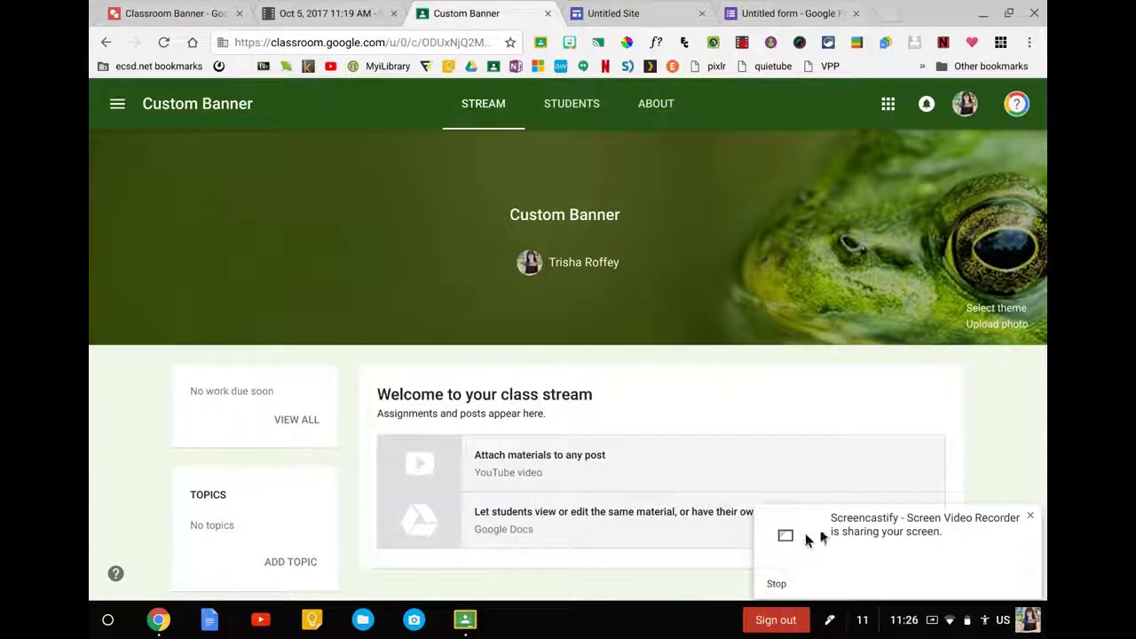
- In the Custom Banner class in Google Classroom, upload Classroom Banner.jpg from the recent Drive files as the class theme photo
{"action": "left_click", "coordinate": [1034, 515]}
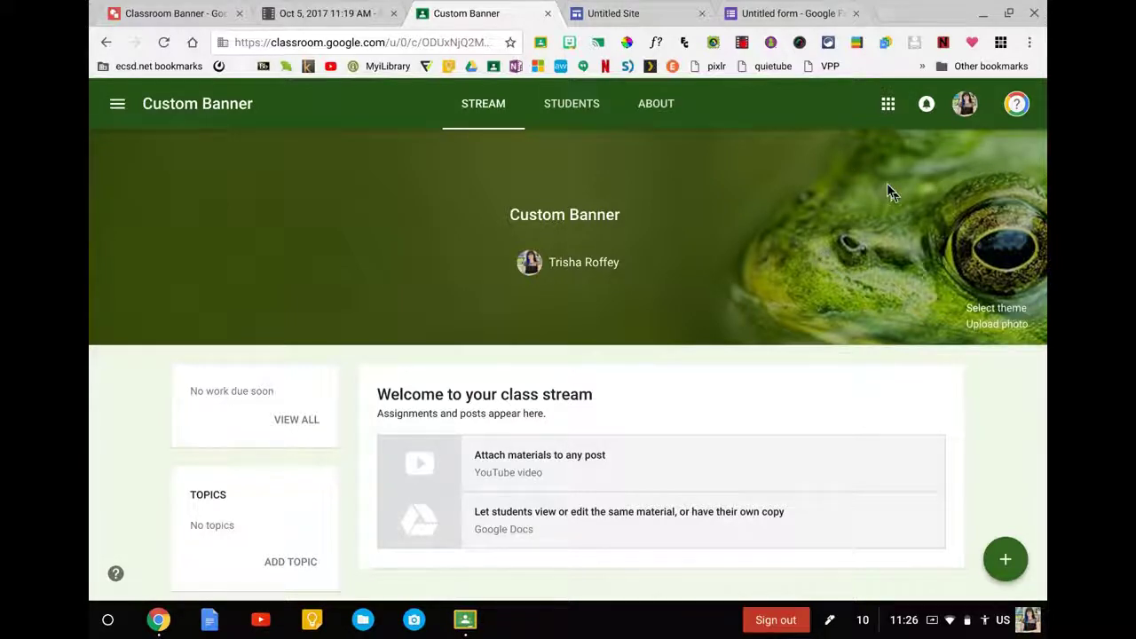
{"action": "left_click", "coordinate": [997, 325]}
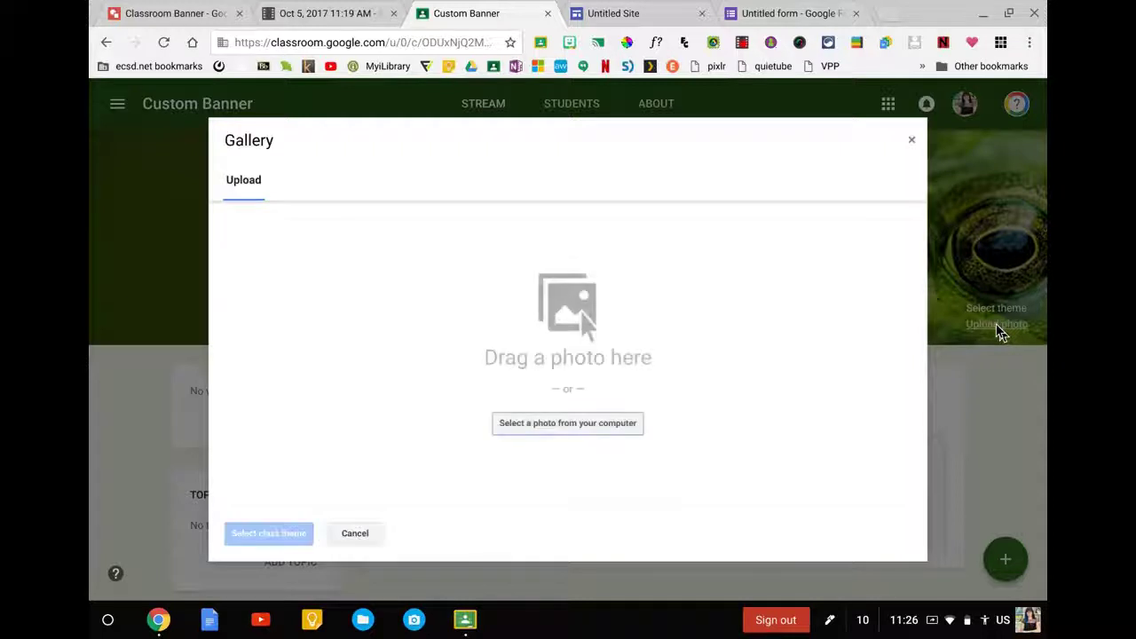
{"action": "left_click", "coordinate": [543, 426]}
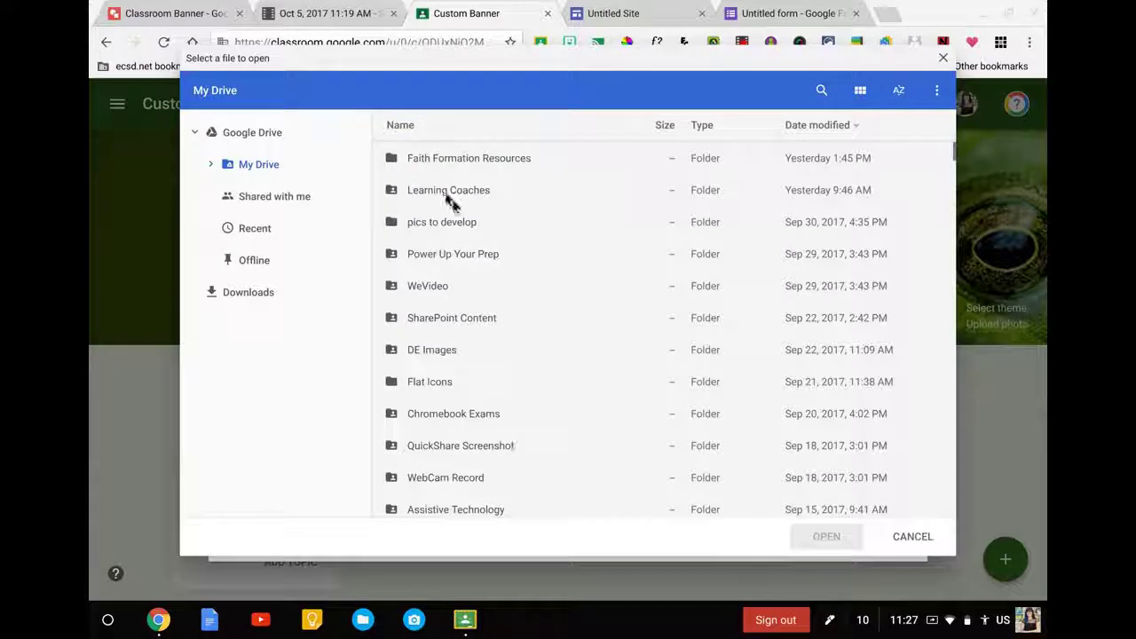
{"action": "left_click", "coordinate": [255, 229]}
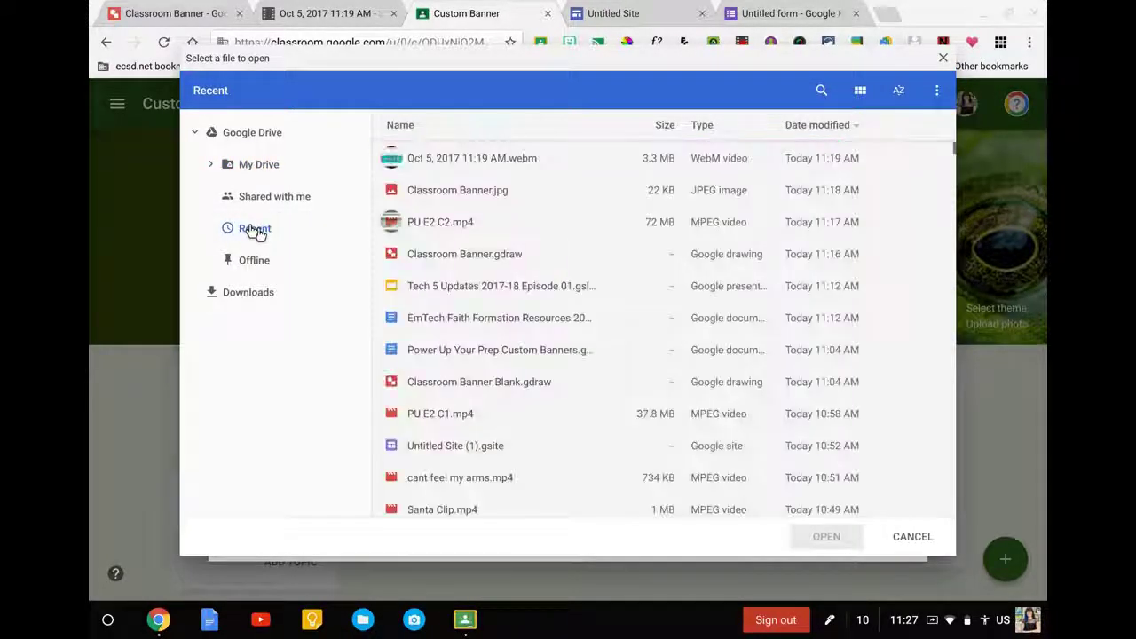
{"action": "left_click", "coordinate": [491, 191]}
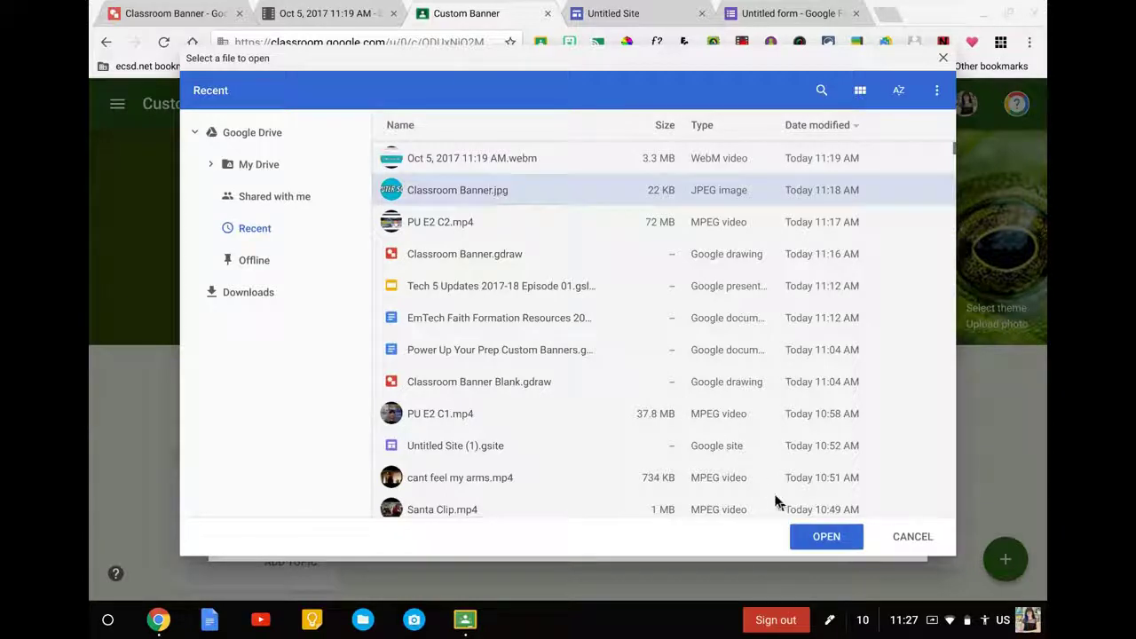
{"action": "left_click", "coordinate": [810, 536]}
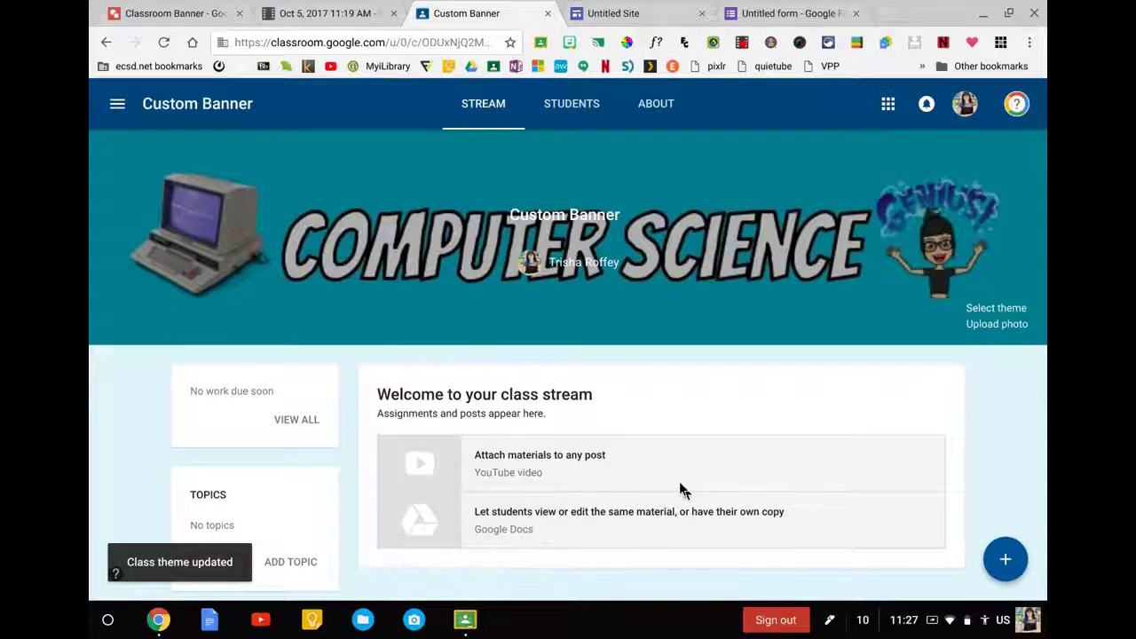
- Switch to the untitled Google Site and replace its header image with Classroom Banner.jpg from the recent Drive files
{"action": "left_click", "coordinate": [634, 13]}
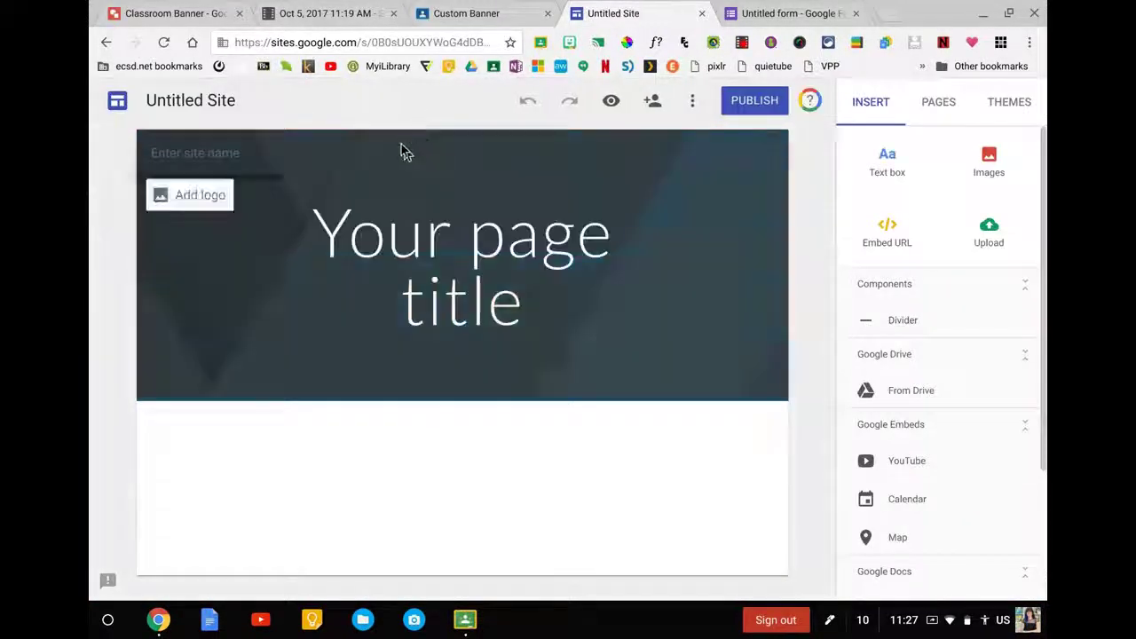
{"action": "mouse_move", "coordinate": [175, 332]}
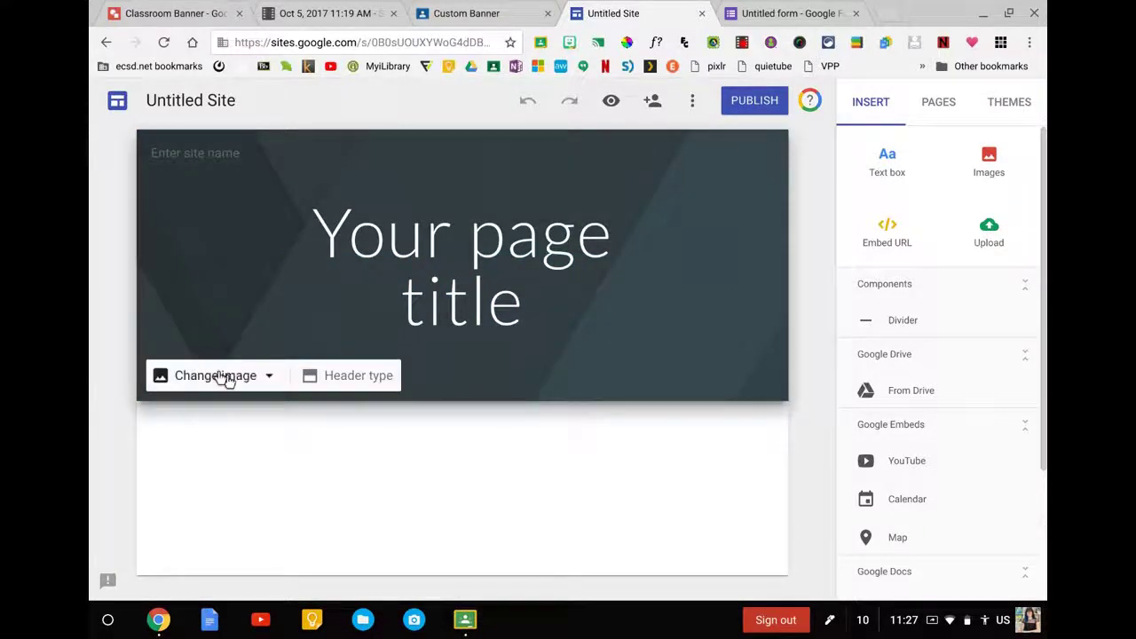
{"action": "left_click", "coordinate": [269, 375]}
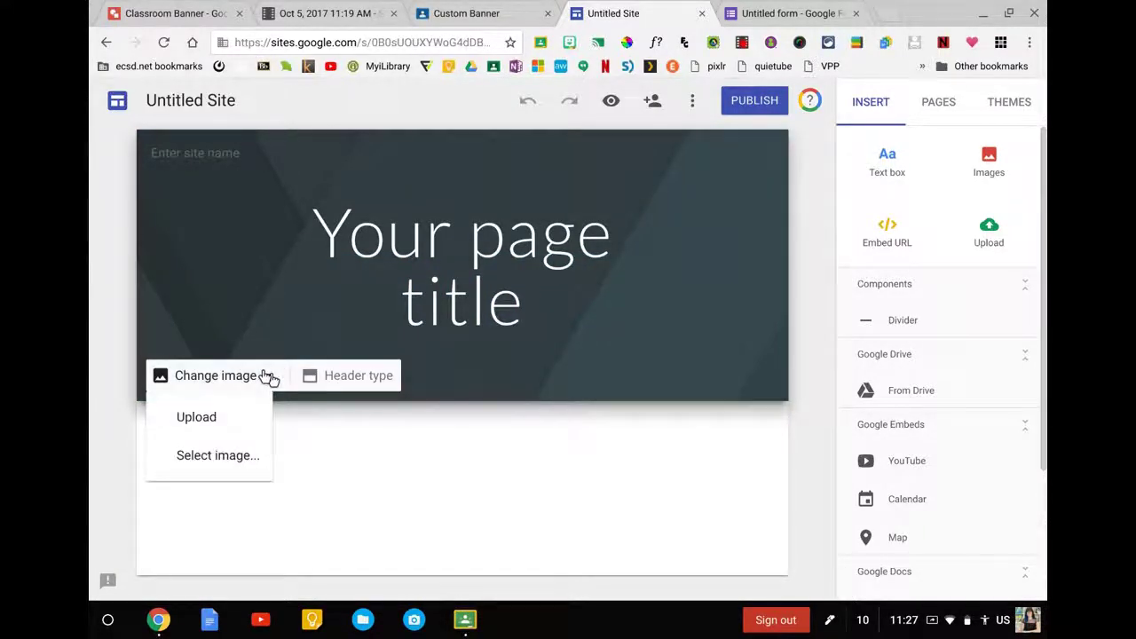
{"action": "left_click", "coordinate": [200, 418]}
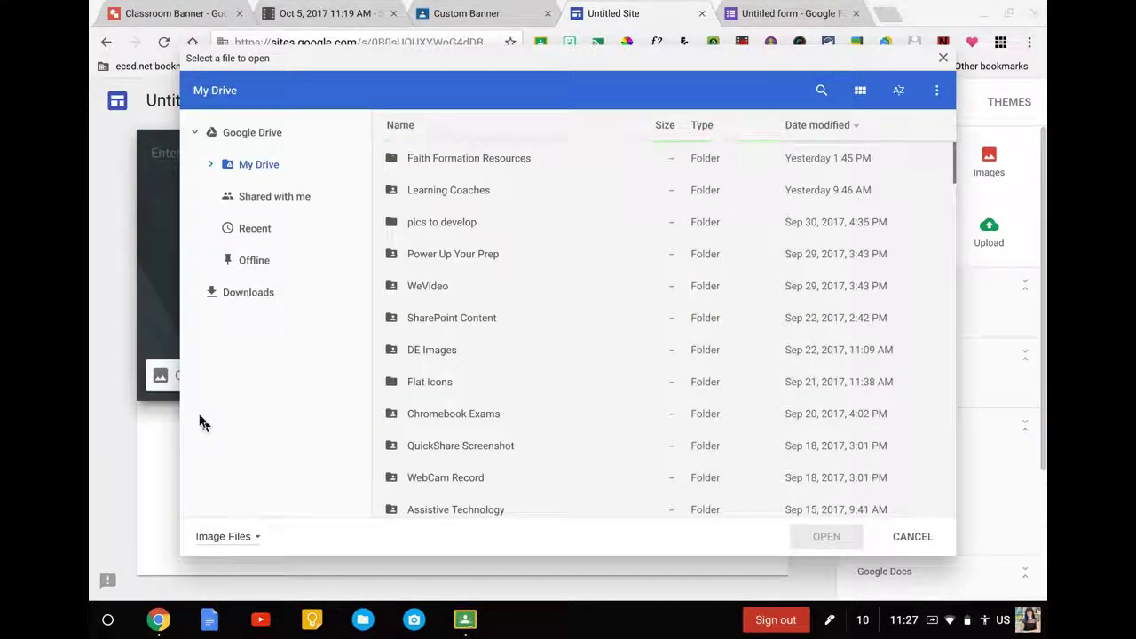
{"action": "left_click", "coordinate": [256, 229]}
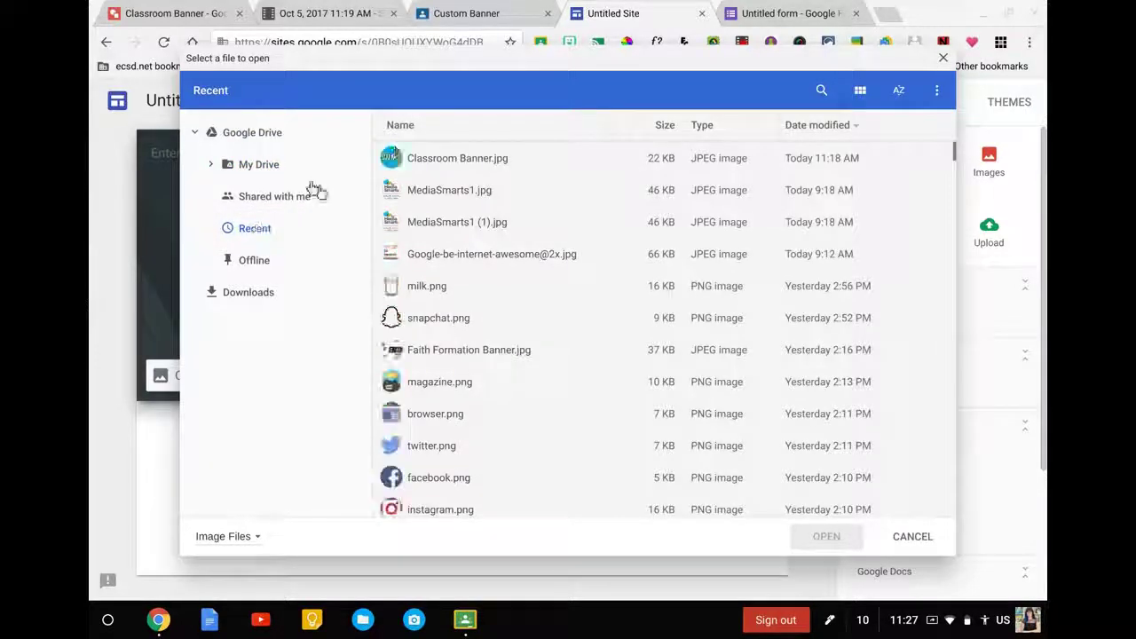
{"action": "left_click", "coordinate": [460, 159]}
{"action": "left_click", "coordinate": [807, 538]}
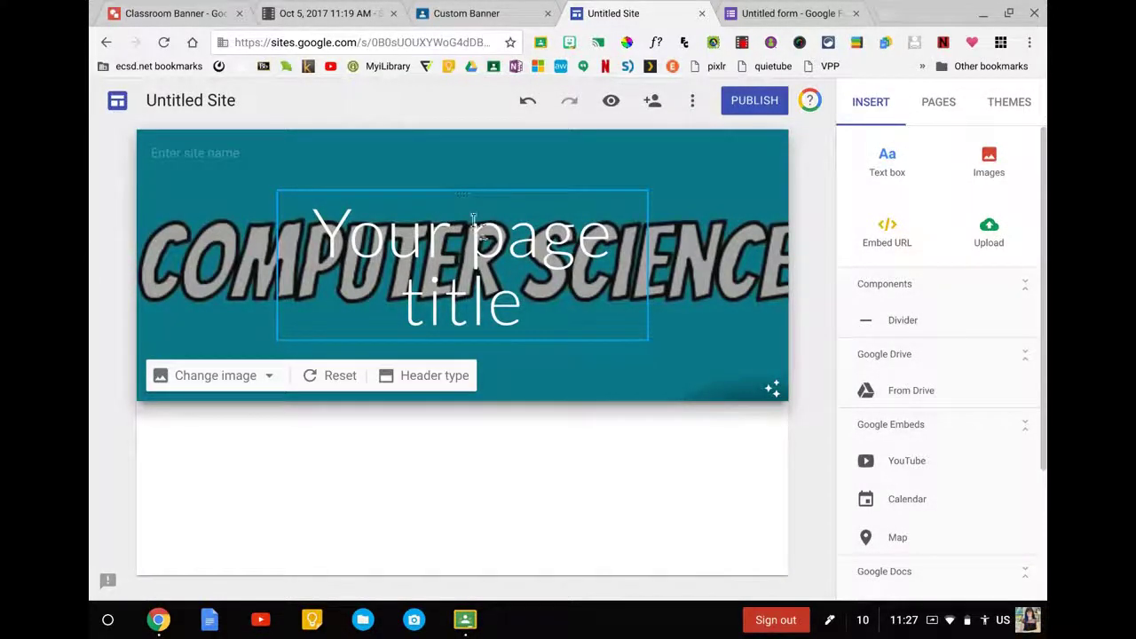
- Delete the page title text box from the site's header and preview the site
{"action": "left_click", "coordinate": [475, 218]}
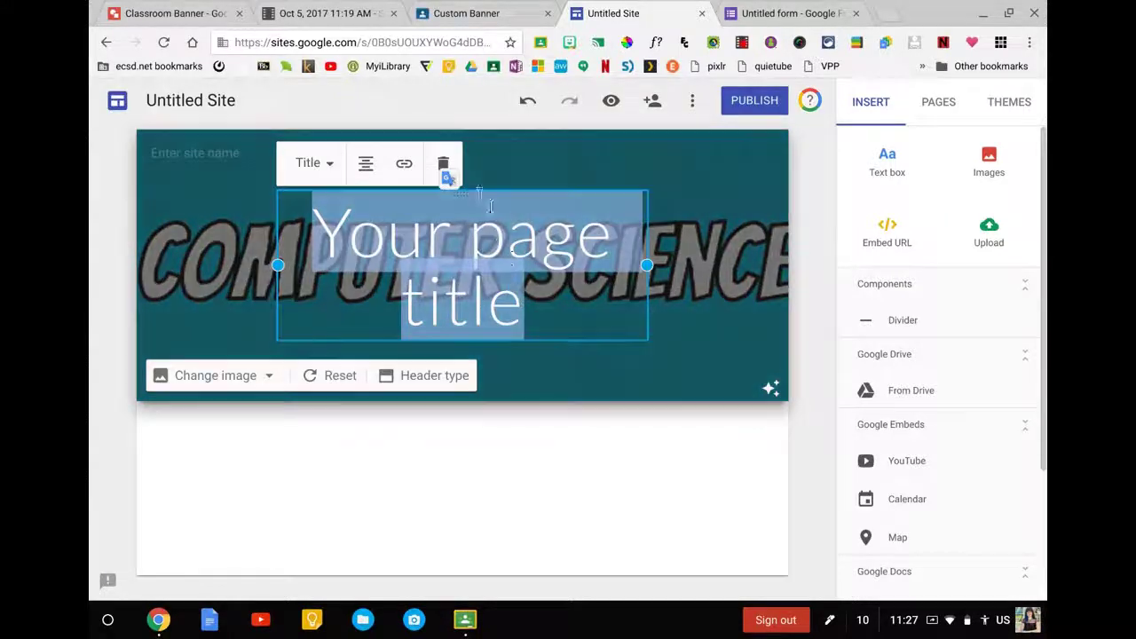
{"action": "left_click", "coordinate": [443, 163]}
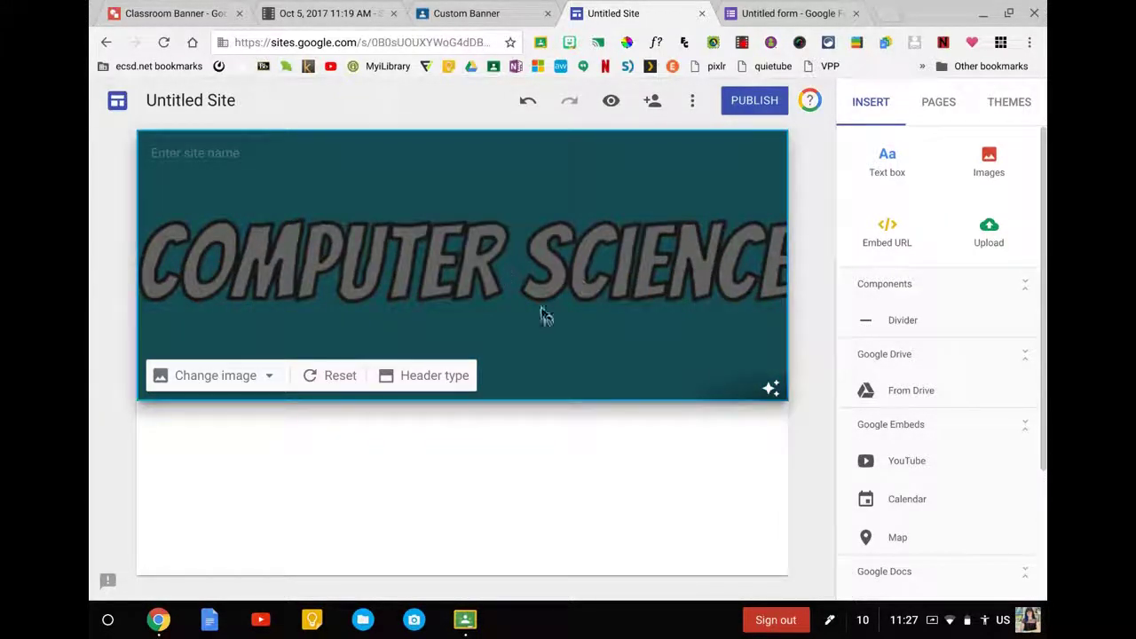
{"action": "left_click", "coordinate": [610, 102]}
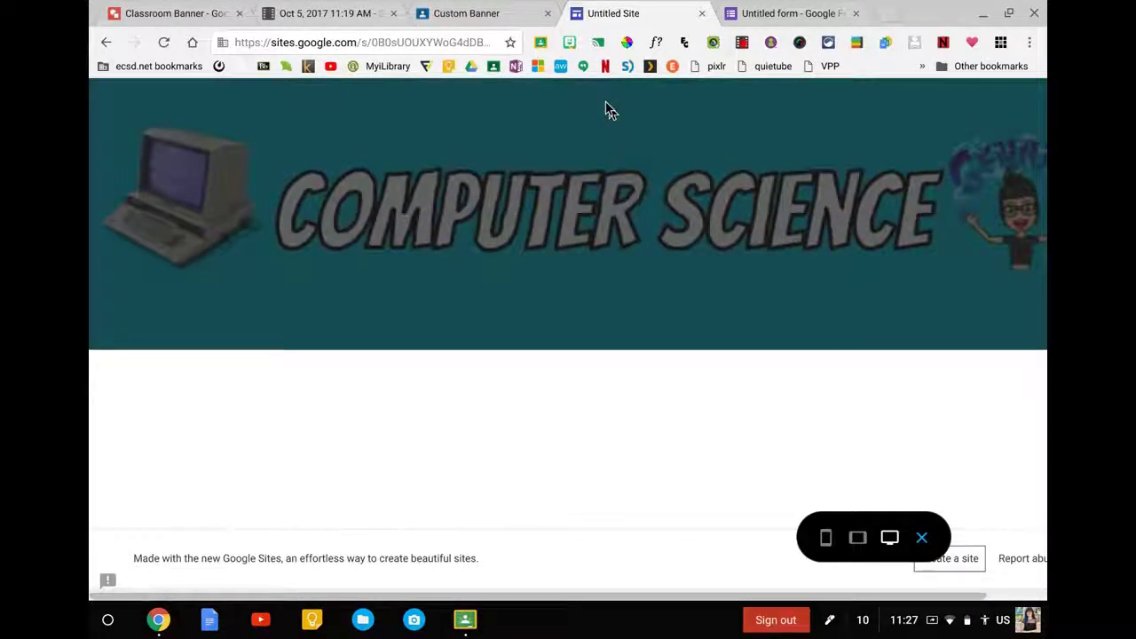
- Switch to the untitled Google Form and upload Classroom Banner.jpg from the recent Drive files as its theme photo
{"action": "left_click", "coordinate": [759, 13]}
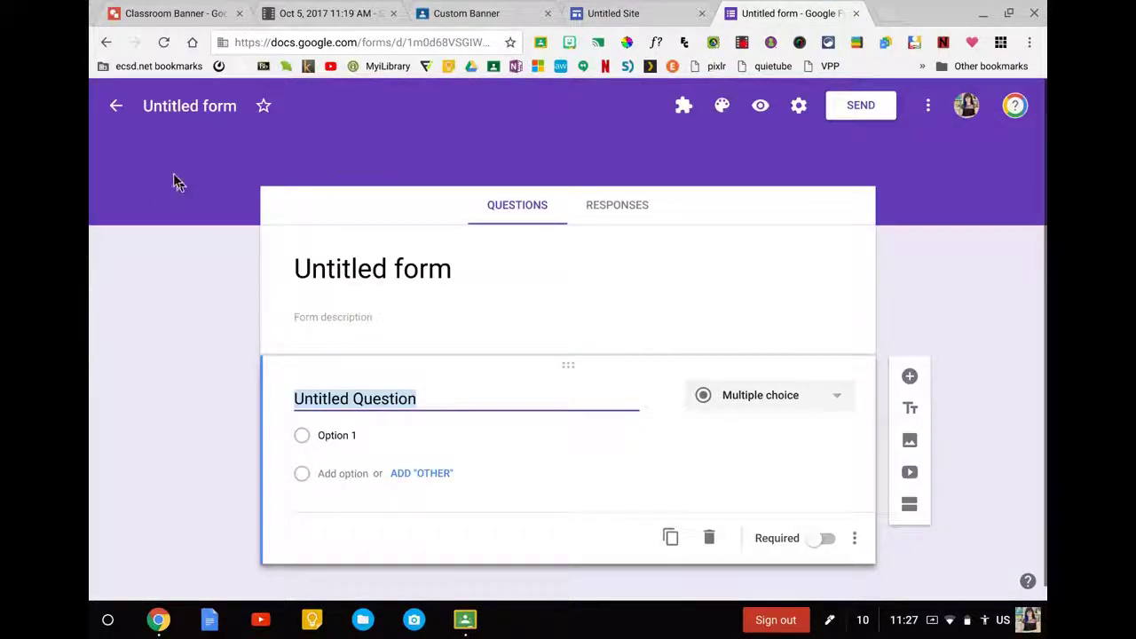
{"action": "left_click", "coordinate": [721, 107]}
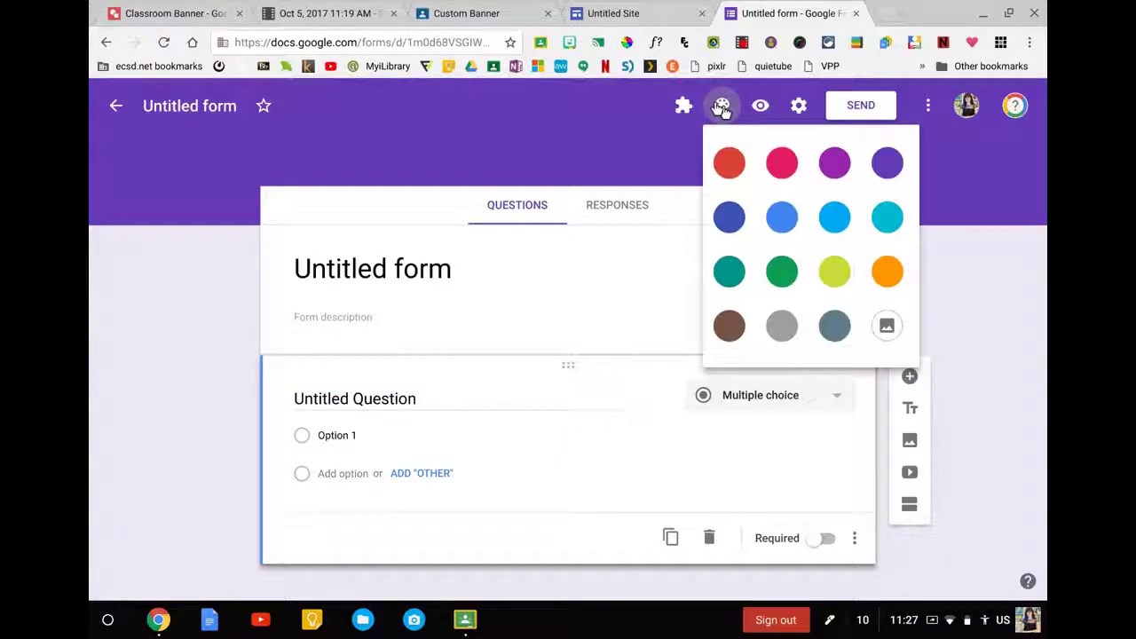
{"action": "left_click", "coordinate": [886, 327]}
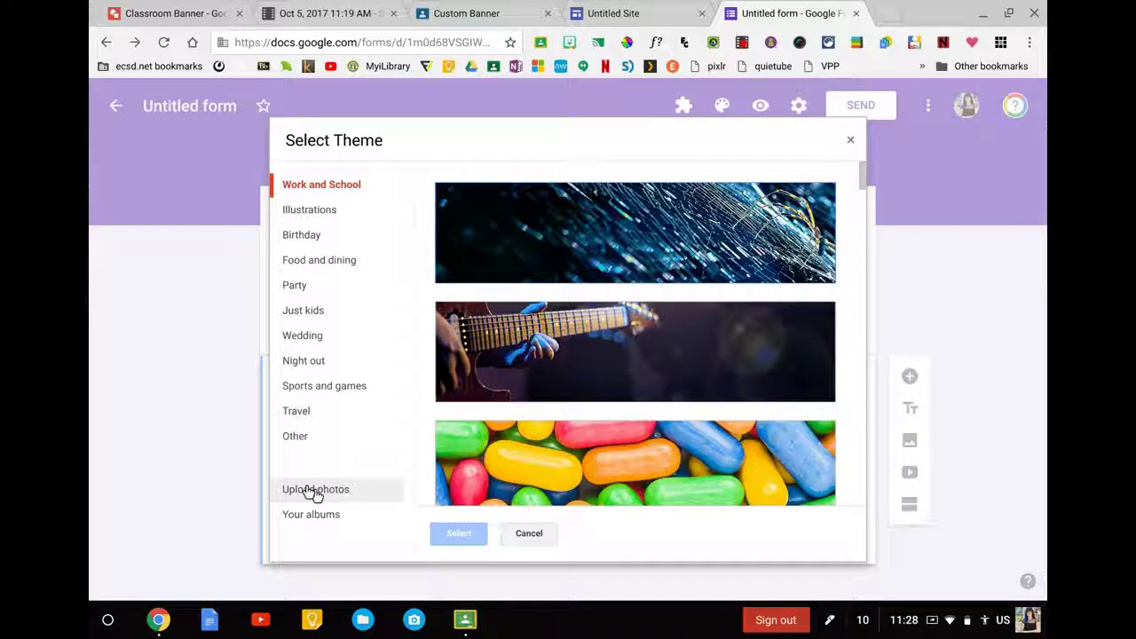
{"action": "left_click", "coordinate": [314, 492]}
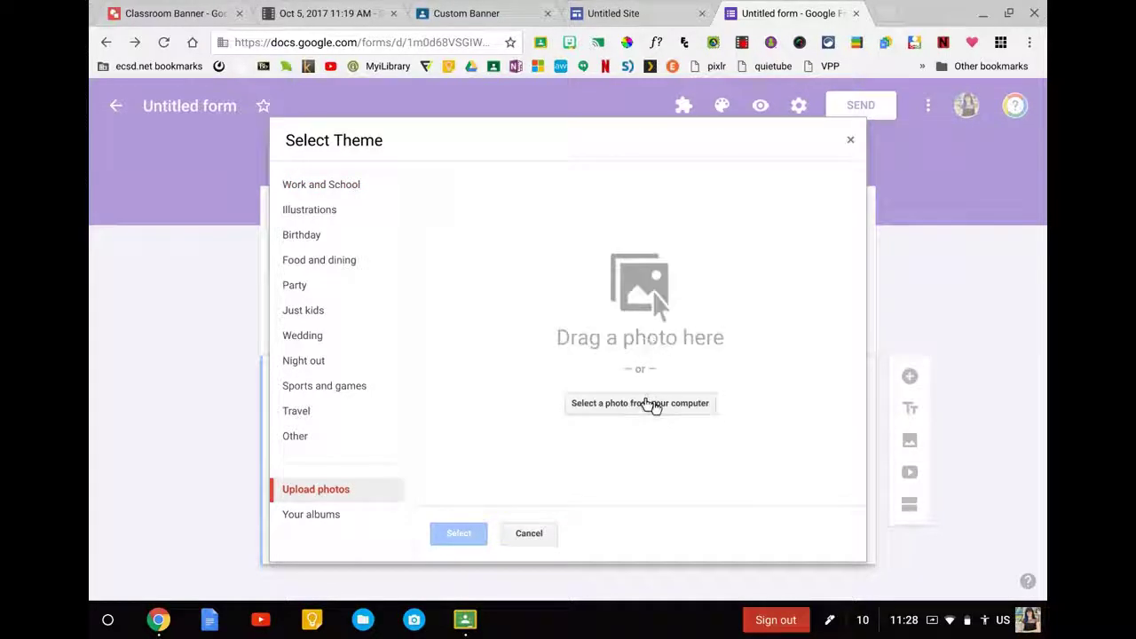
{"action": "left_click", "coordinate": [653, 405]}
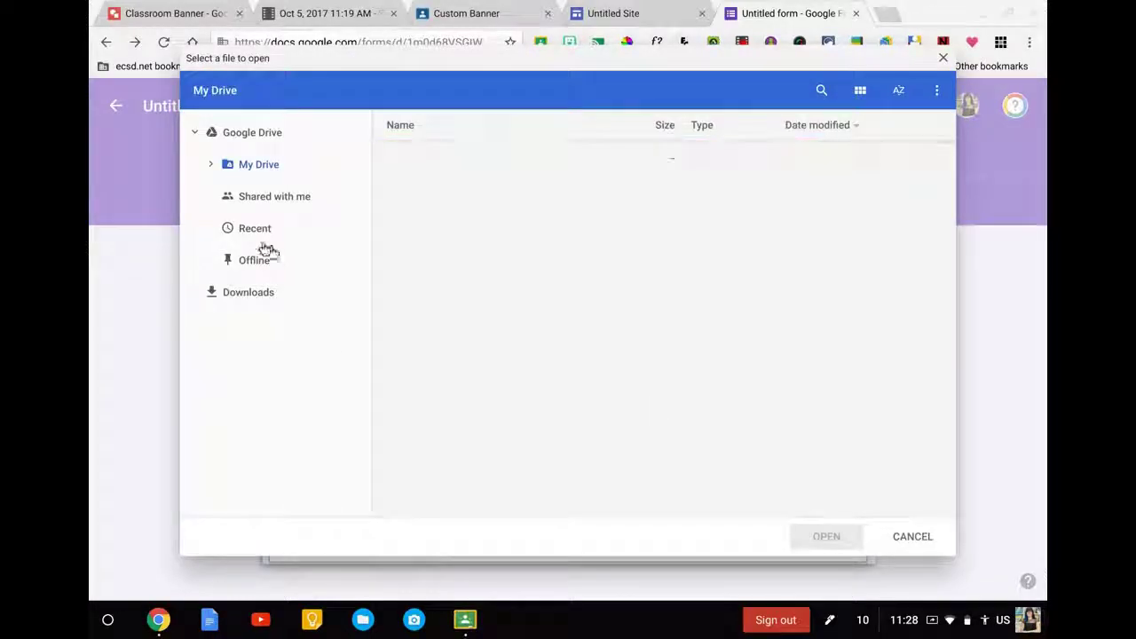
{"action": "left_click", "coordinate": [256, 230]}
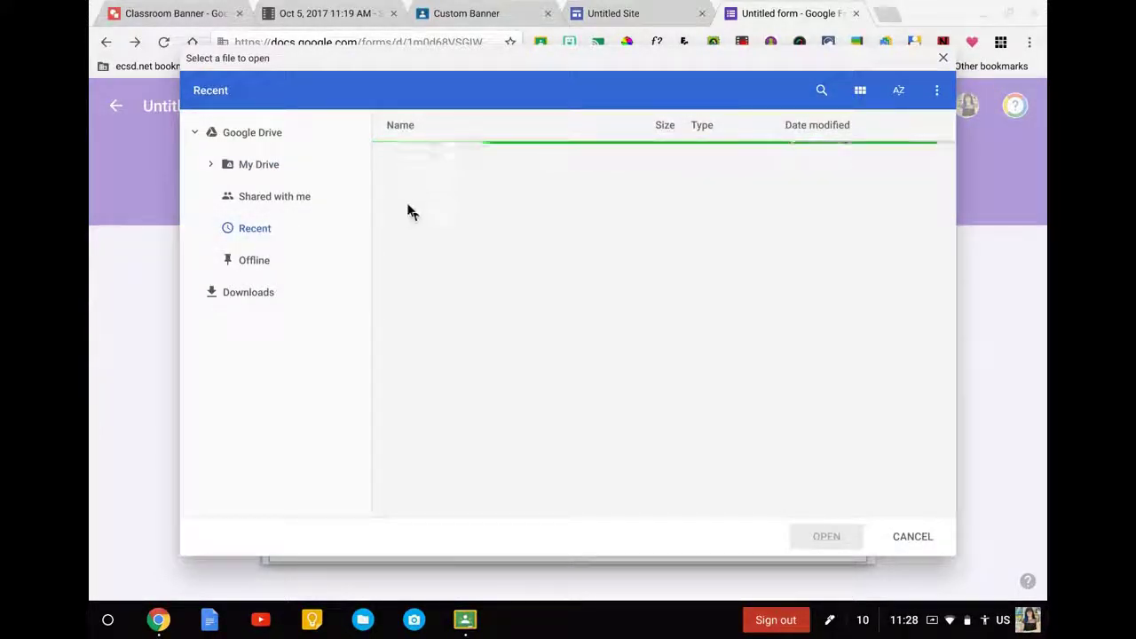
{"action": "left_click", "coordinate": [449, 190]}
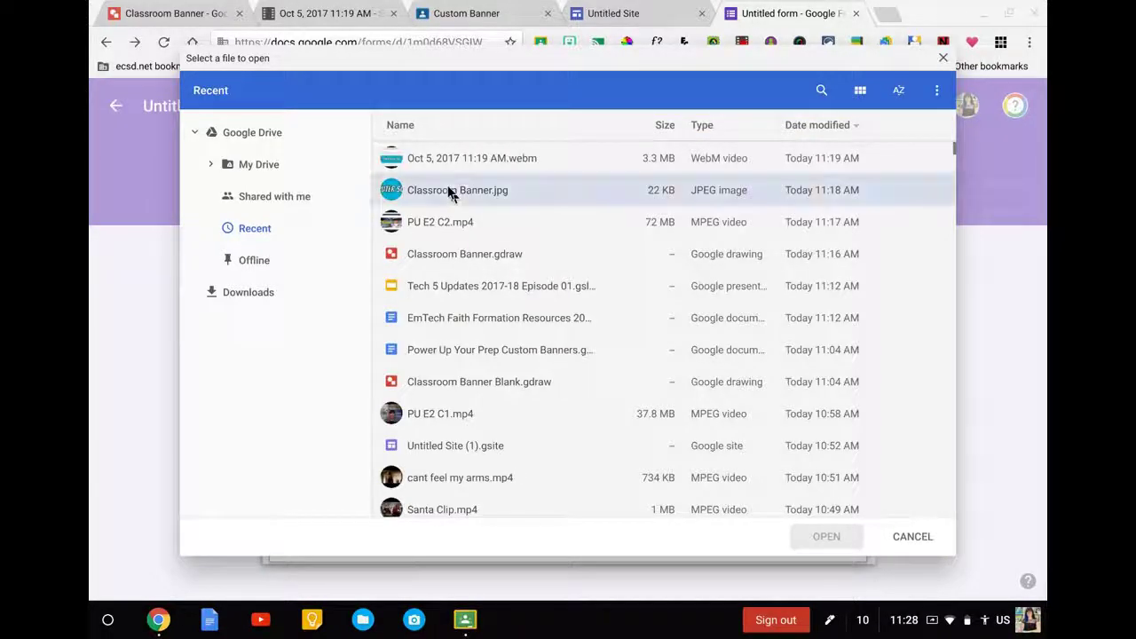
{"action": "left_click", "coordinate": [817, 538]}
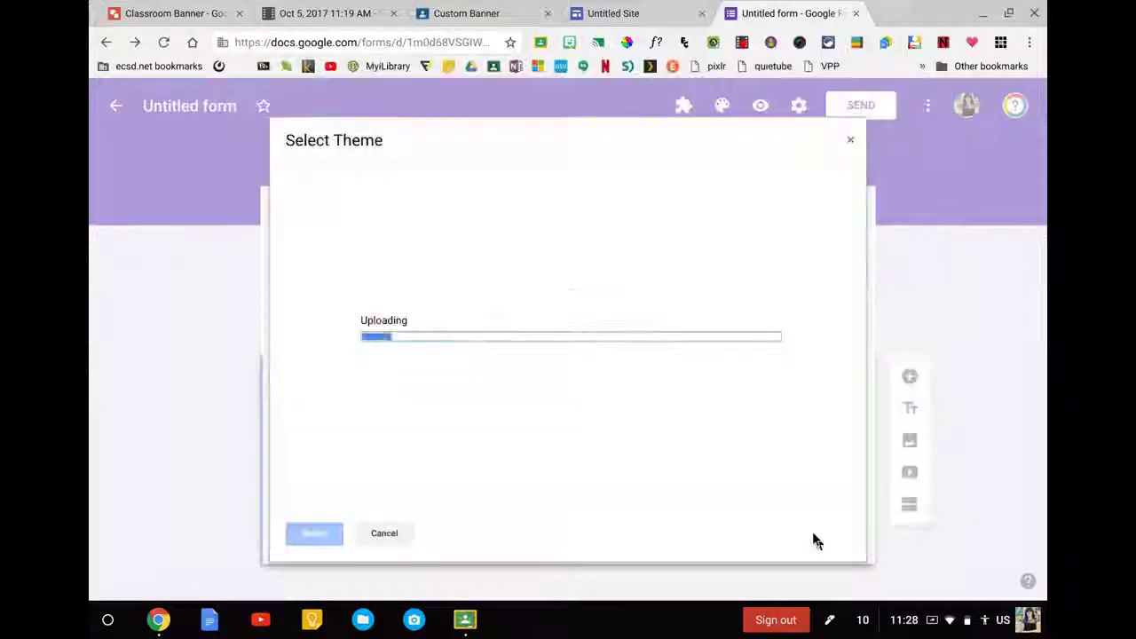